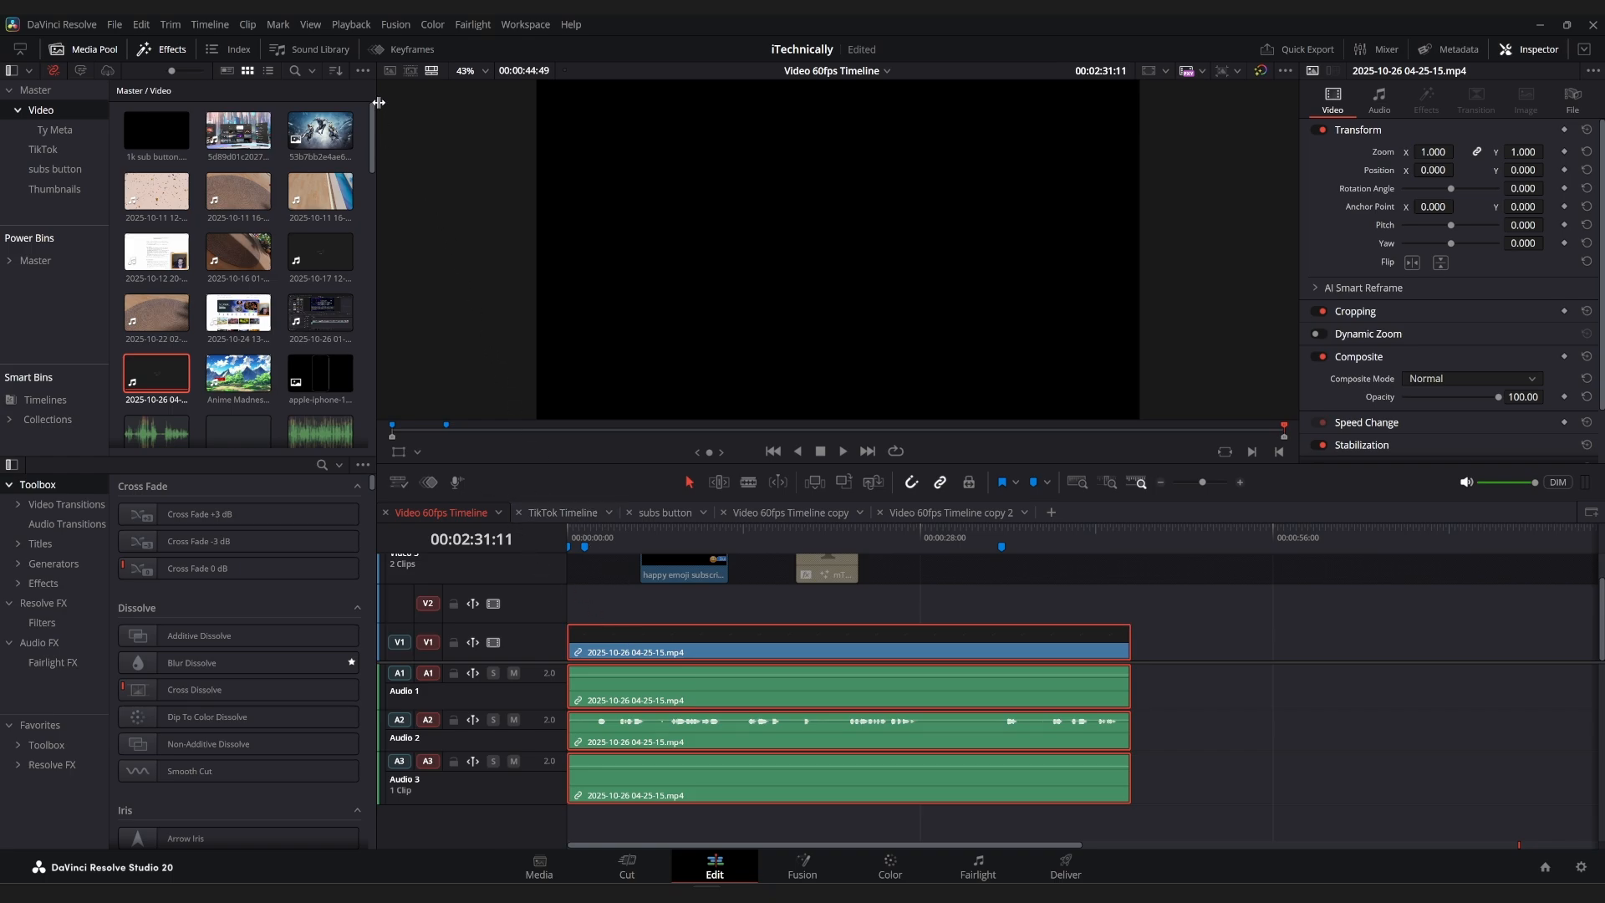
left_click(210, 25)
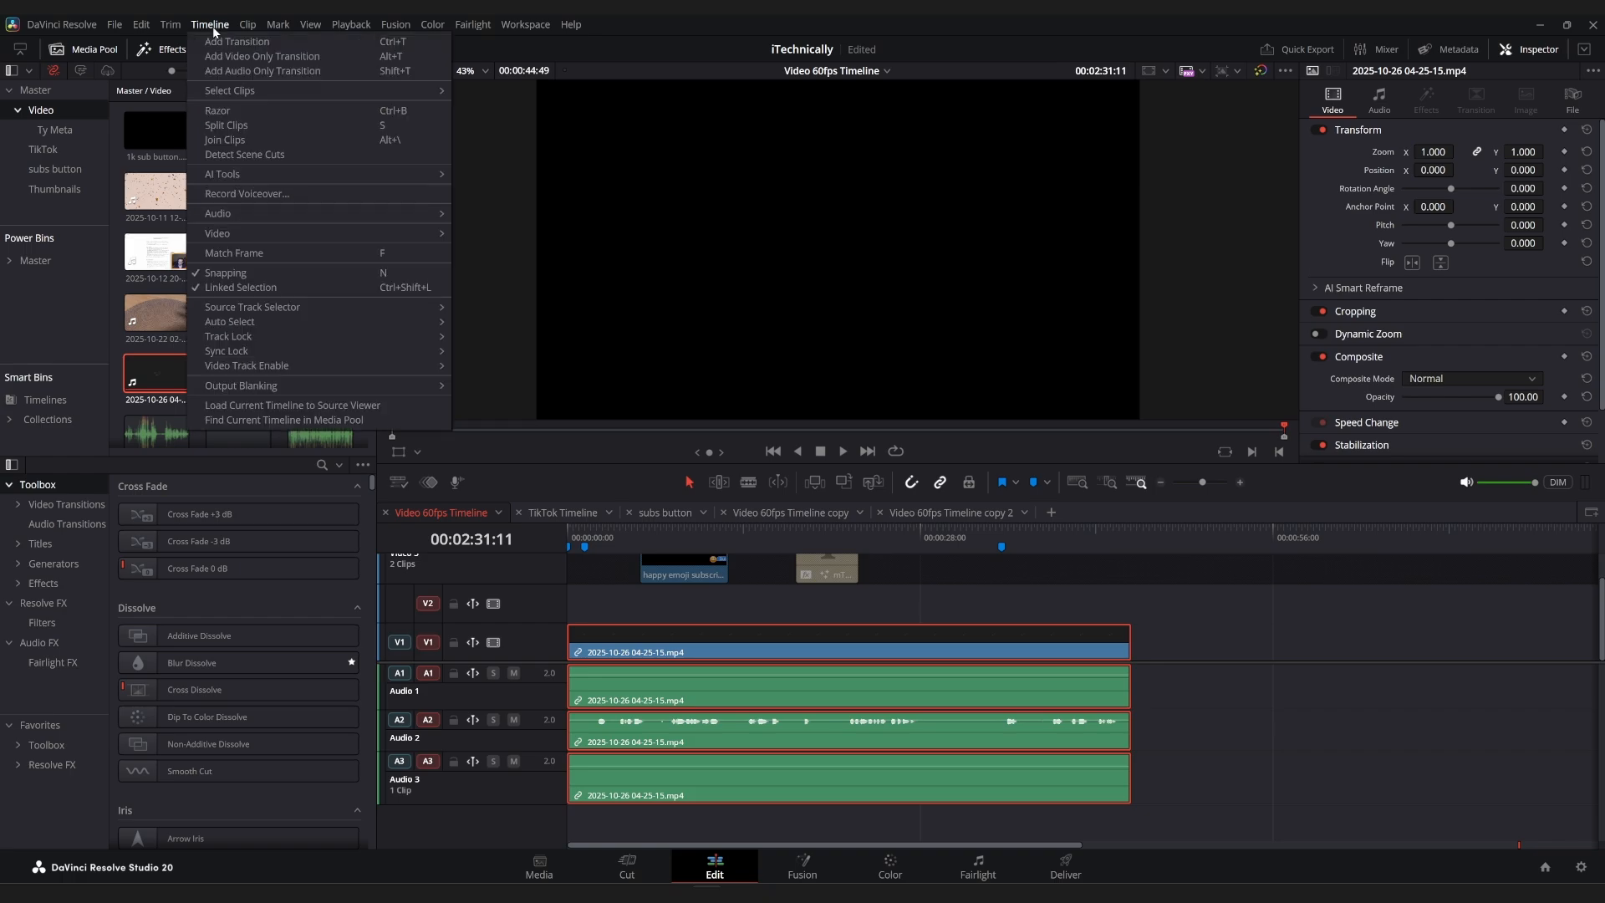
mouse_move(331, 219)
left_click(532, 241)
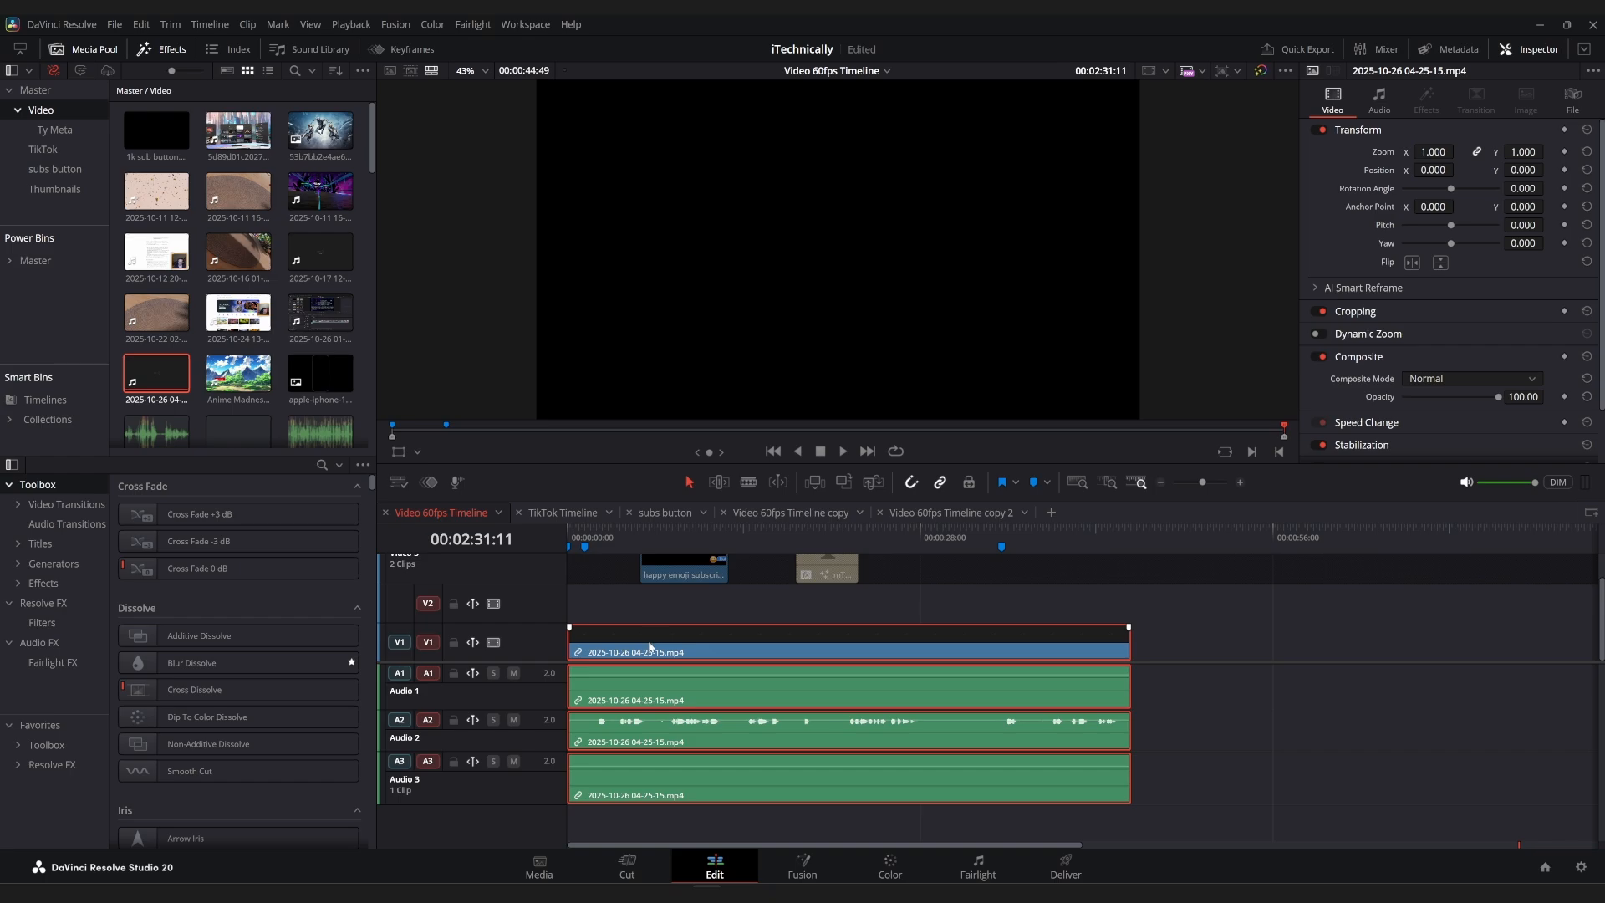
Open Ripple Delete Silence for the selected clip and set the pre head and post tail to 8 frames each.
left_click(247, 24)
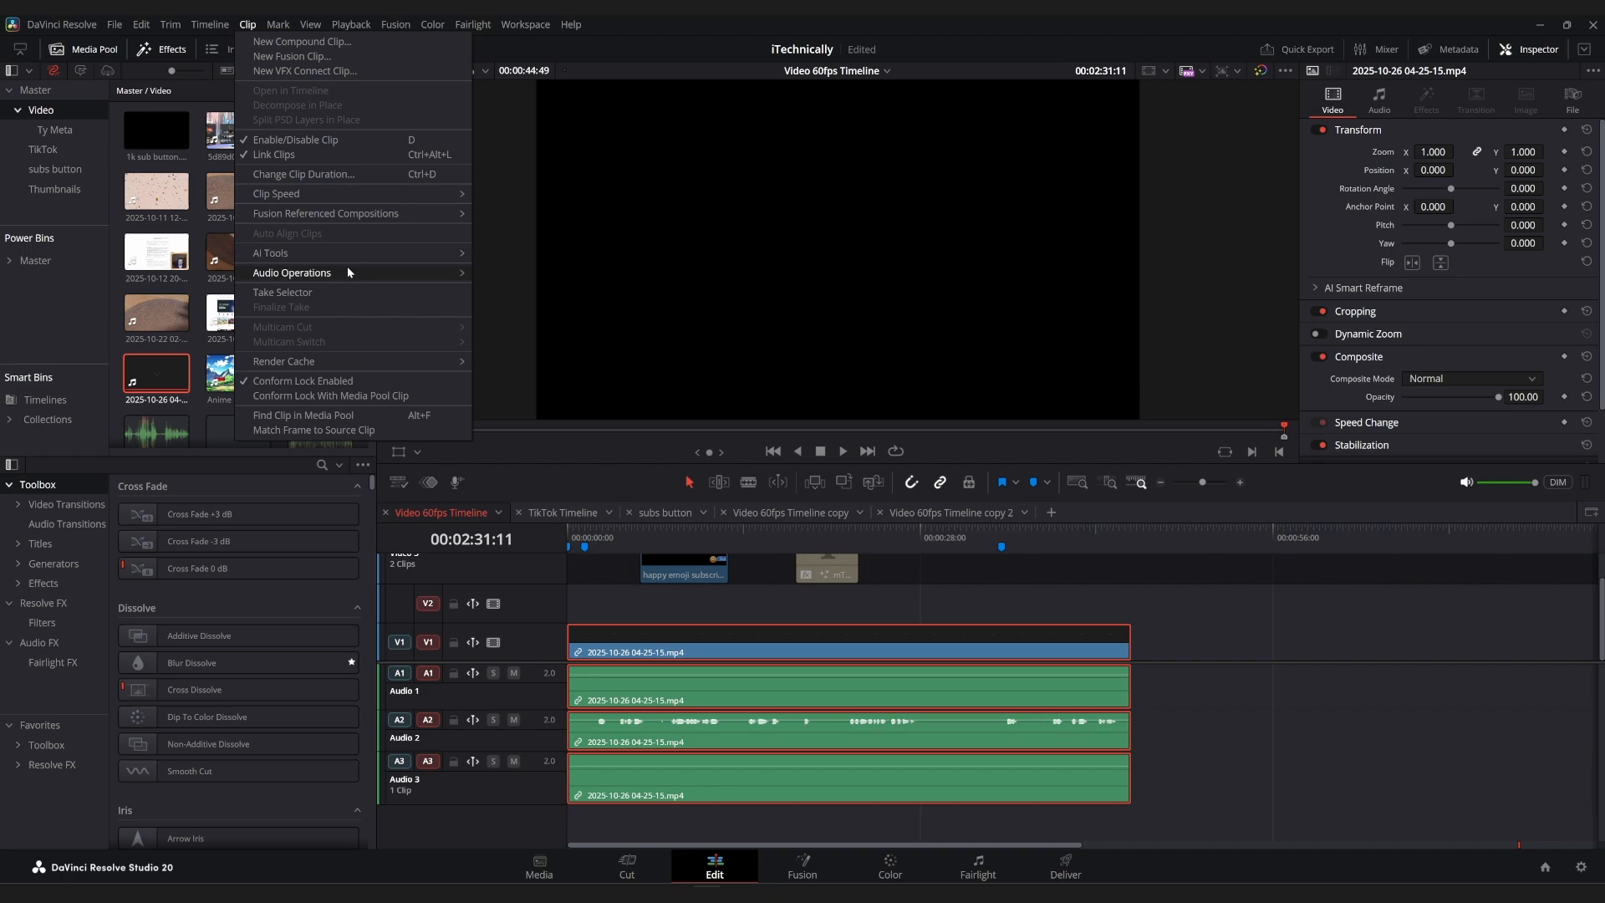
mouse_move(348, 274)
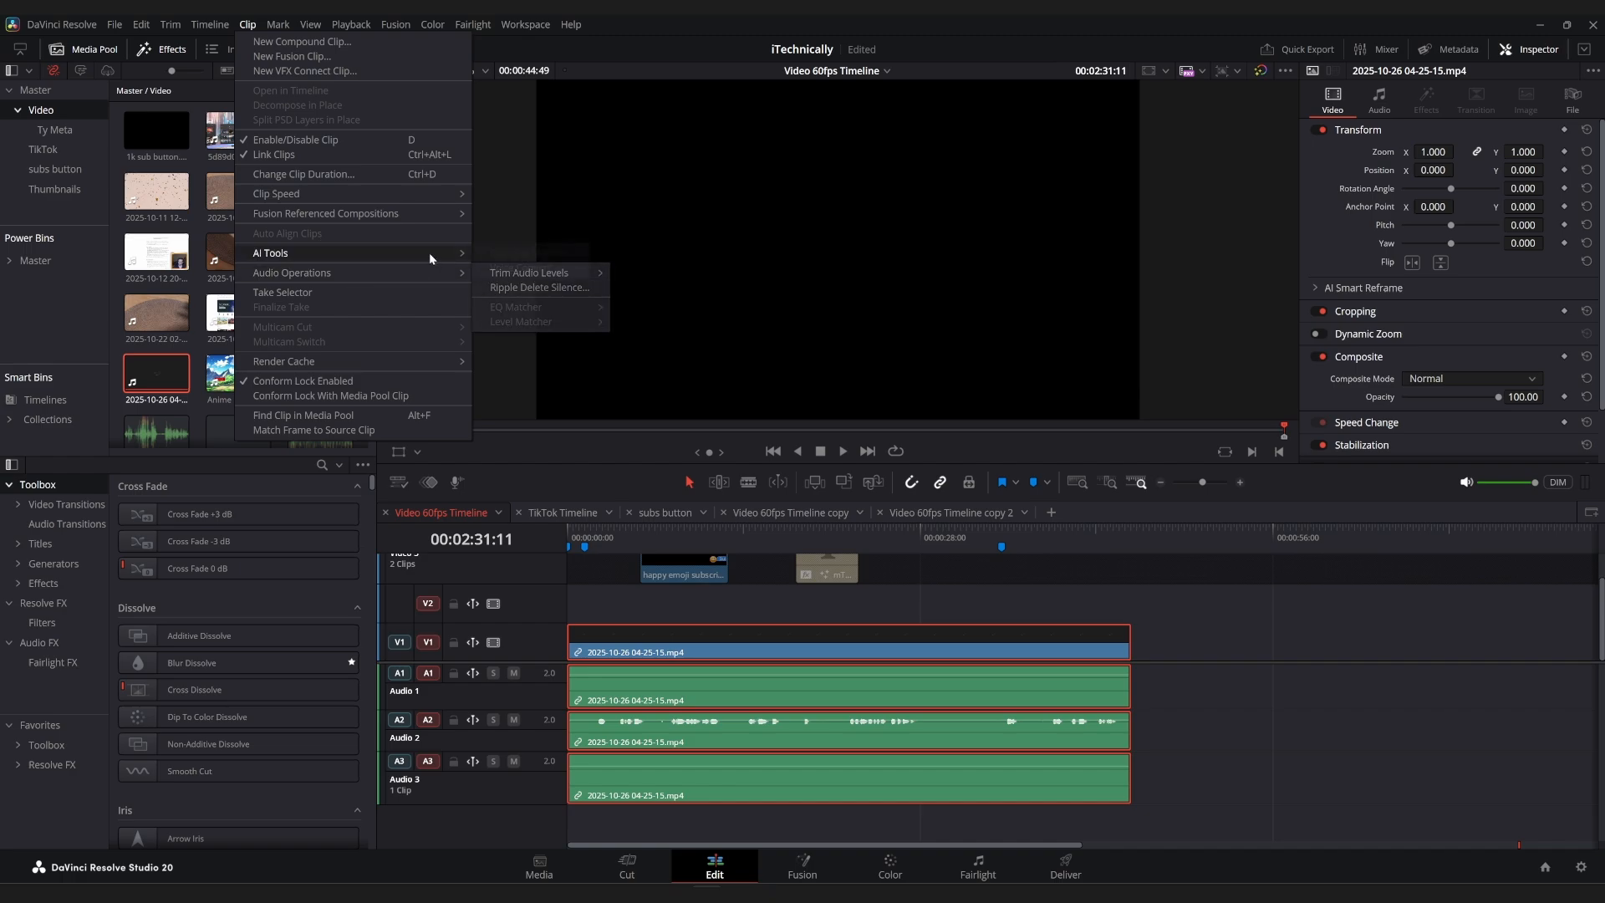
mouse_move(439, 273)
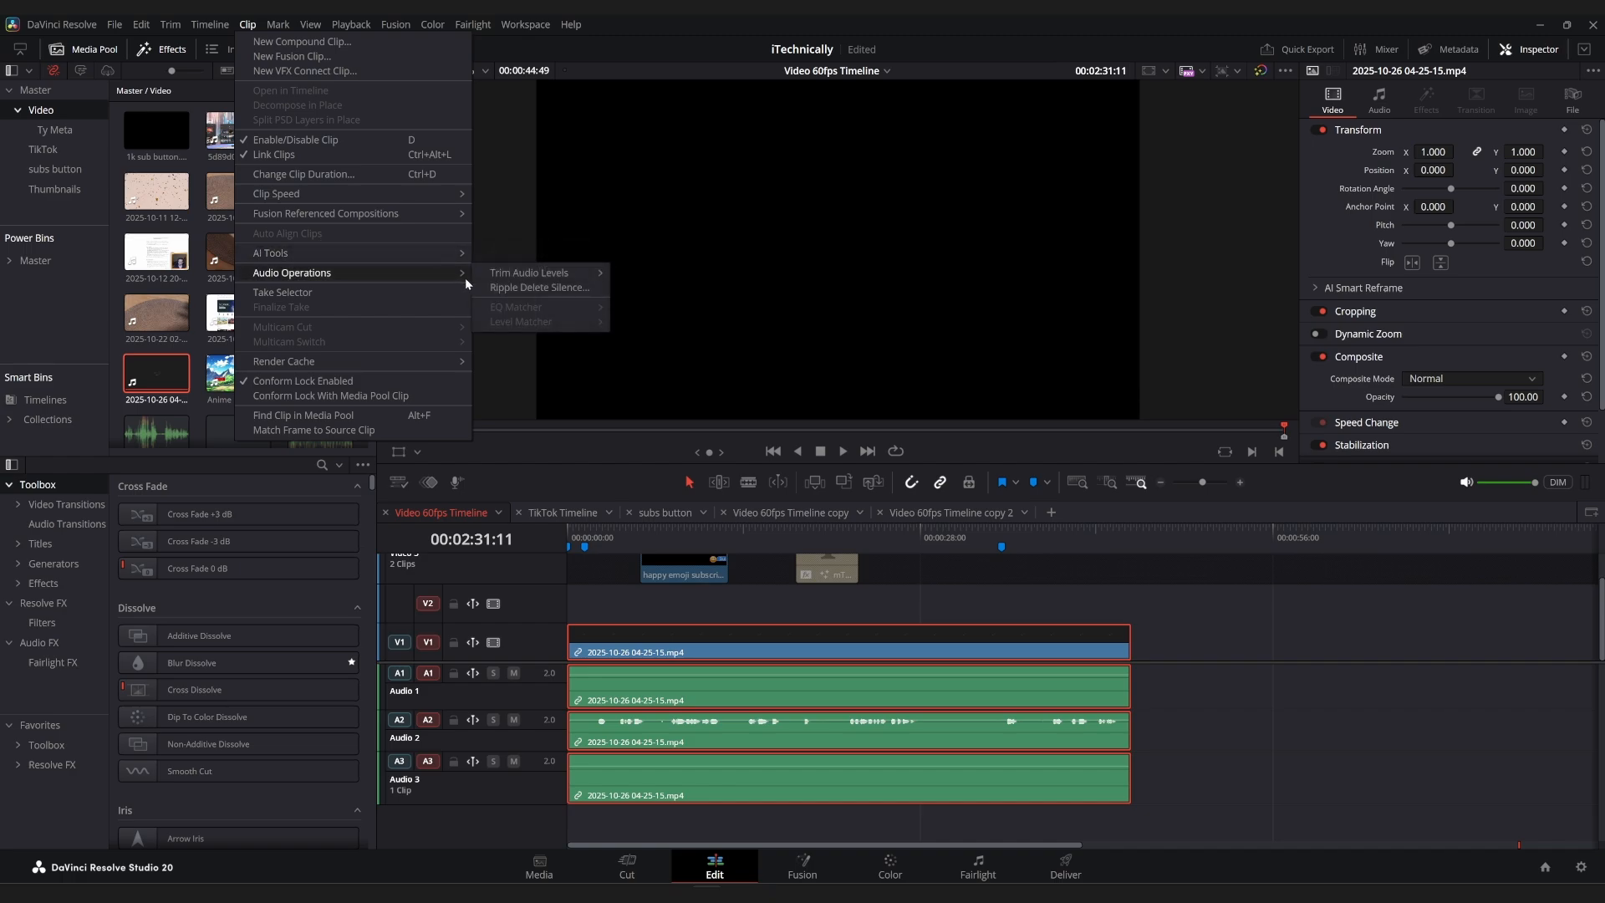
left_click(514, 288)
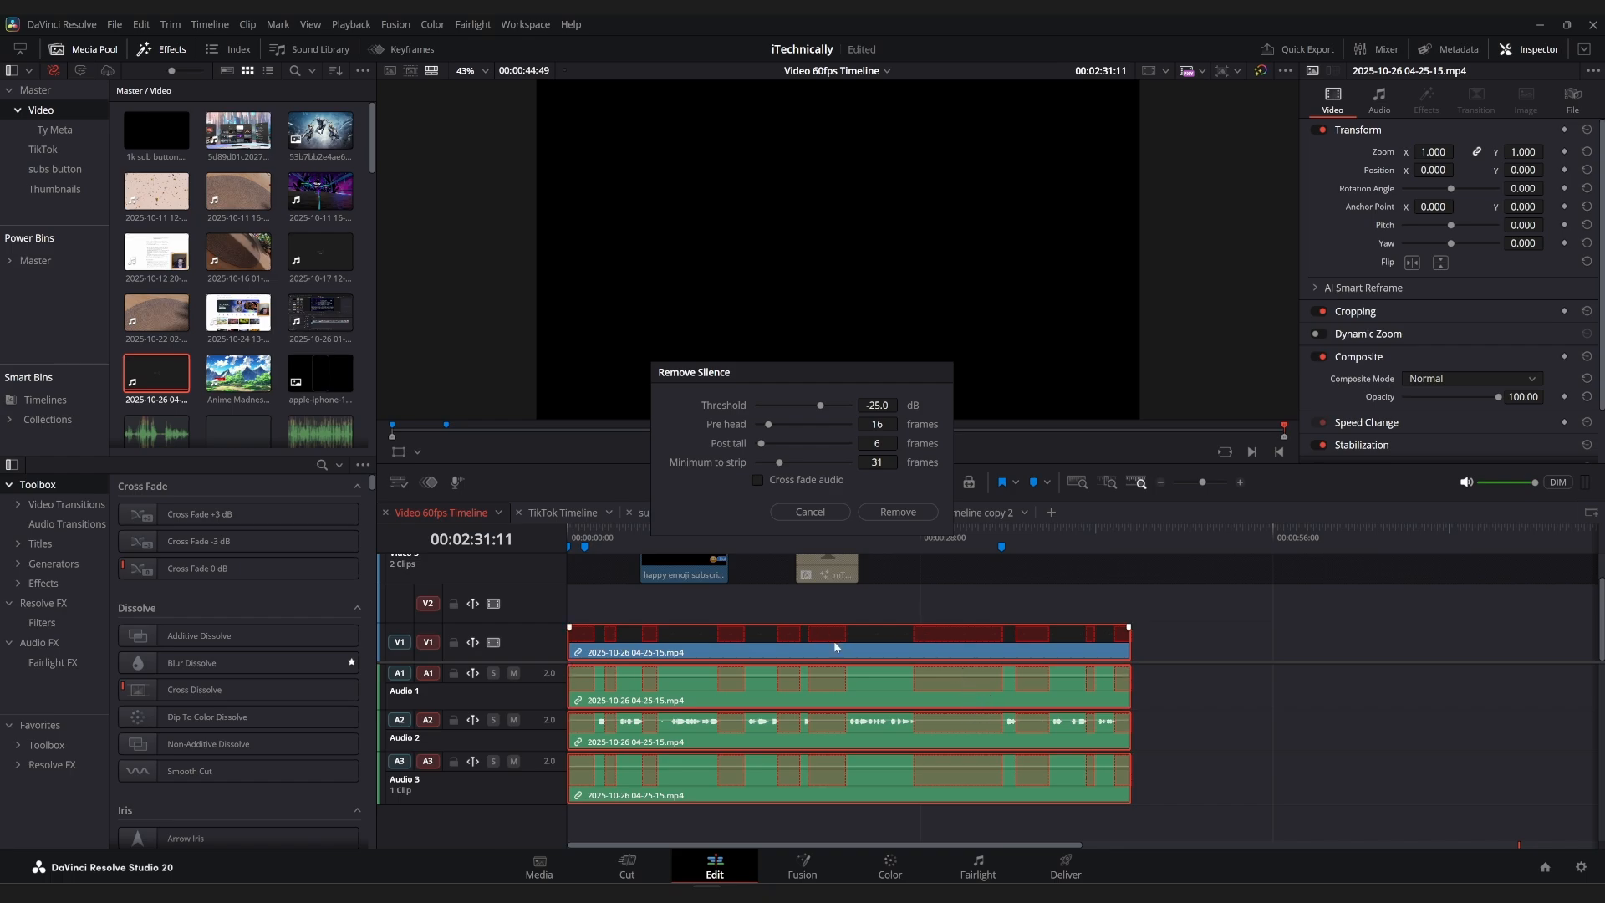
left_click(1053, 530)
left_click_drag(1202, 483, 1210, 485)
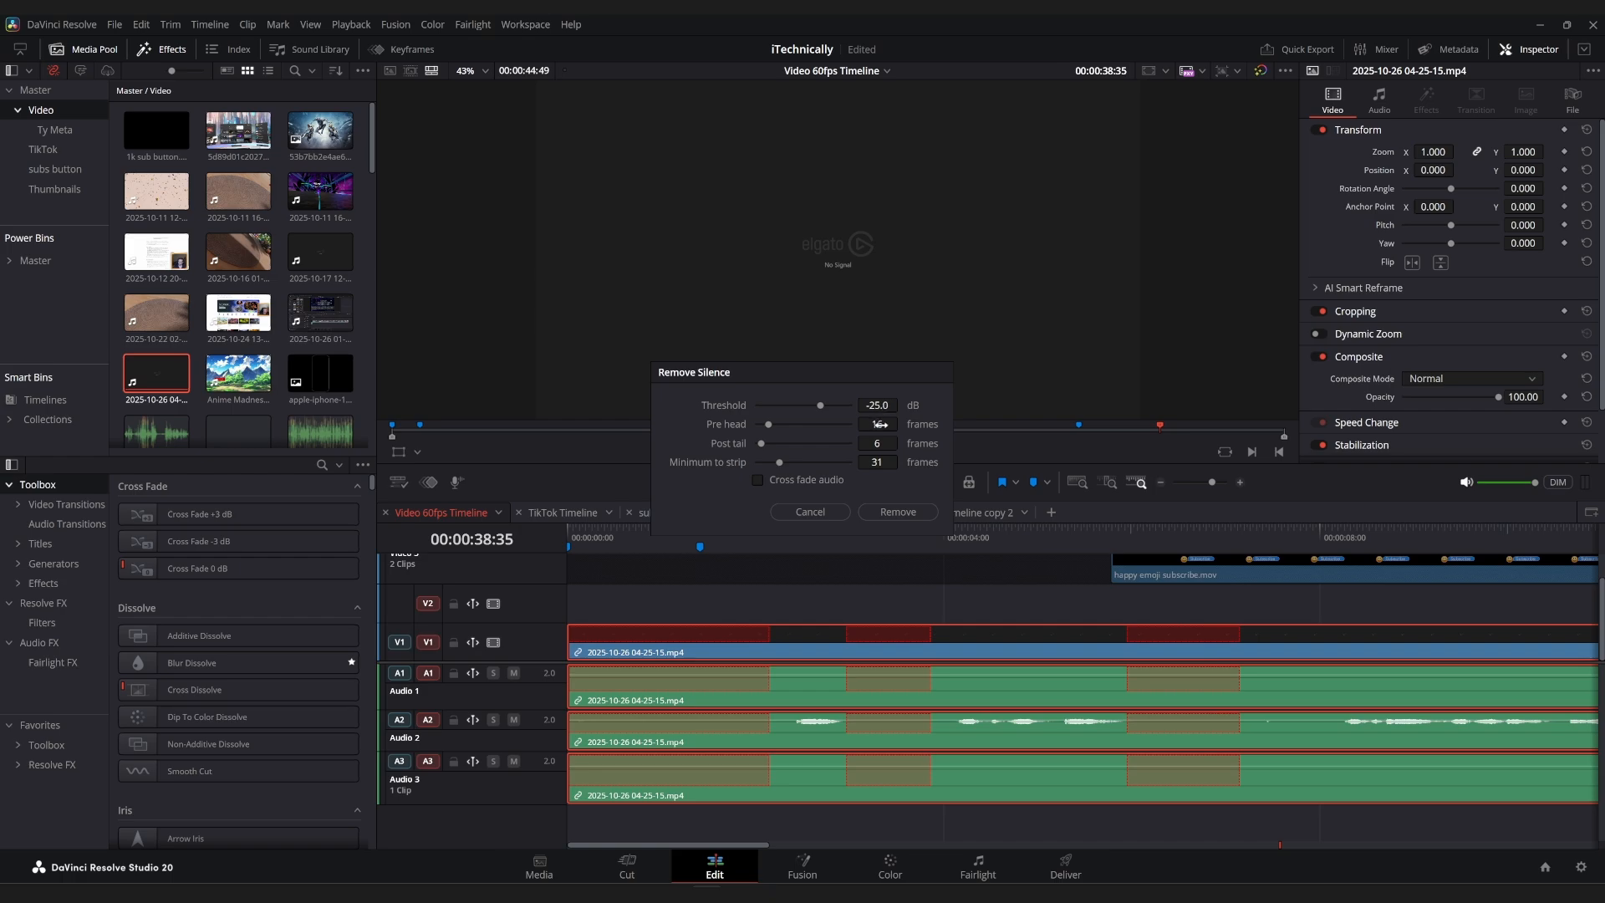
left_click_drag(879, 424, 901, 424)
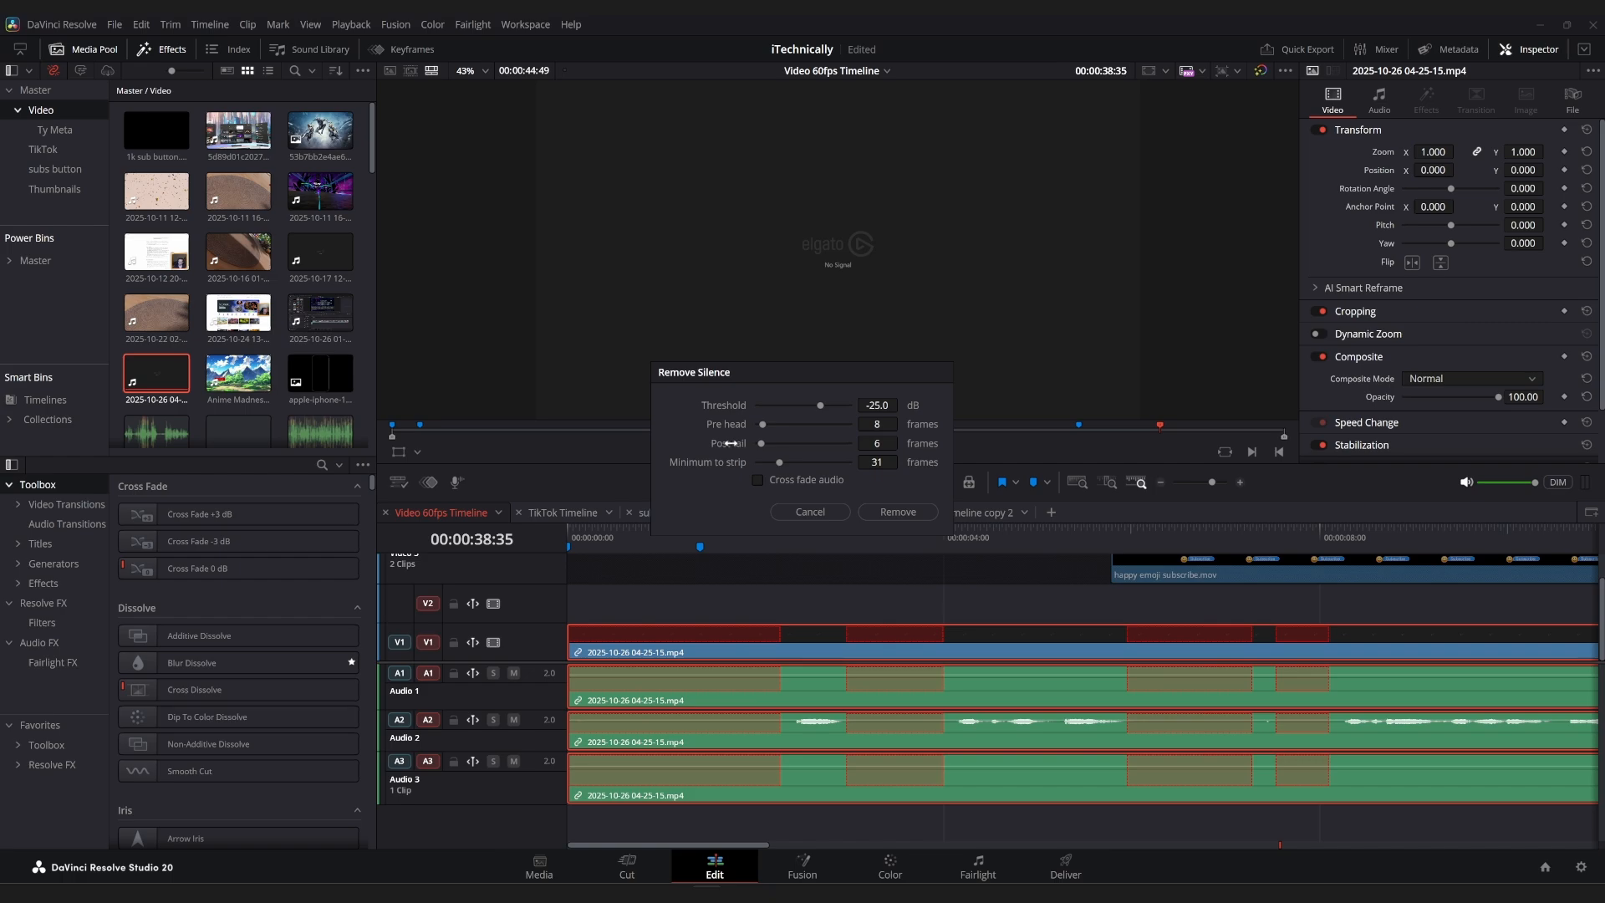
left_click_drag(877, 443, 902, 443)
Try a longer minimum to strip, such as 63 frames, and bring it back to 31 frames.
left_click_drag(902, 461, 902, 461)
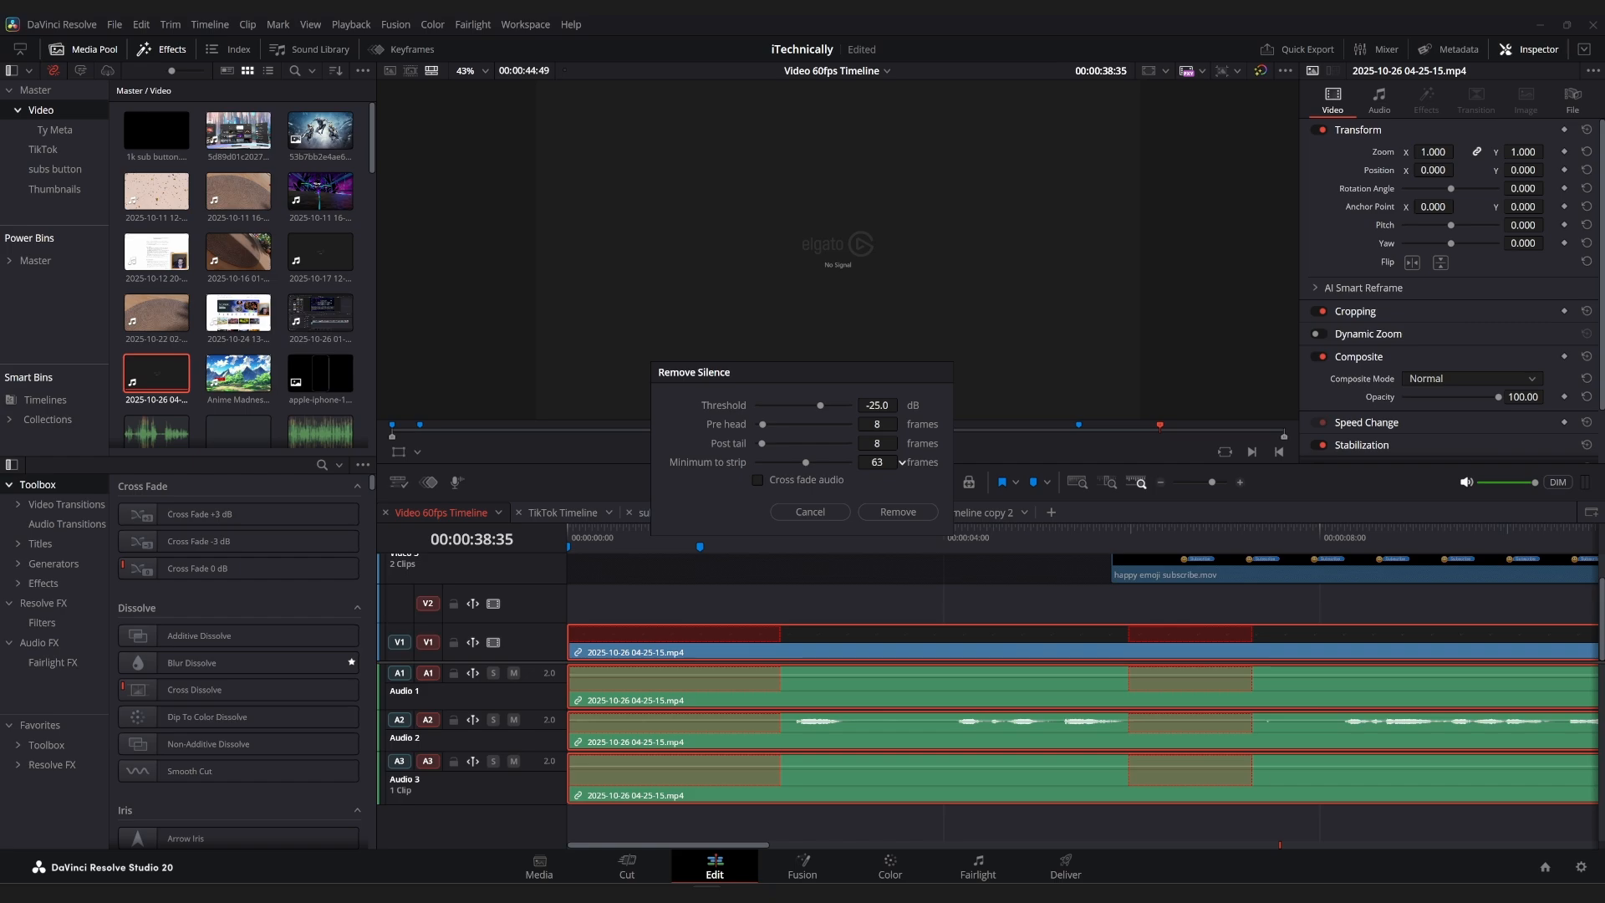
left_click_drag(902, 461, 902, 462)
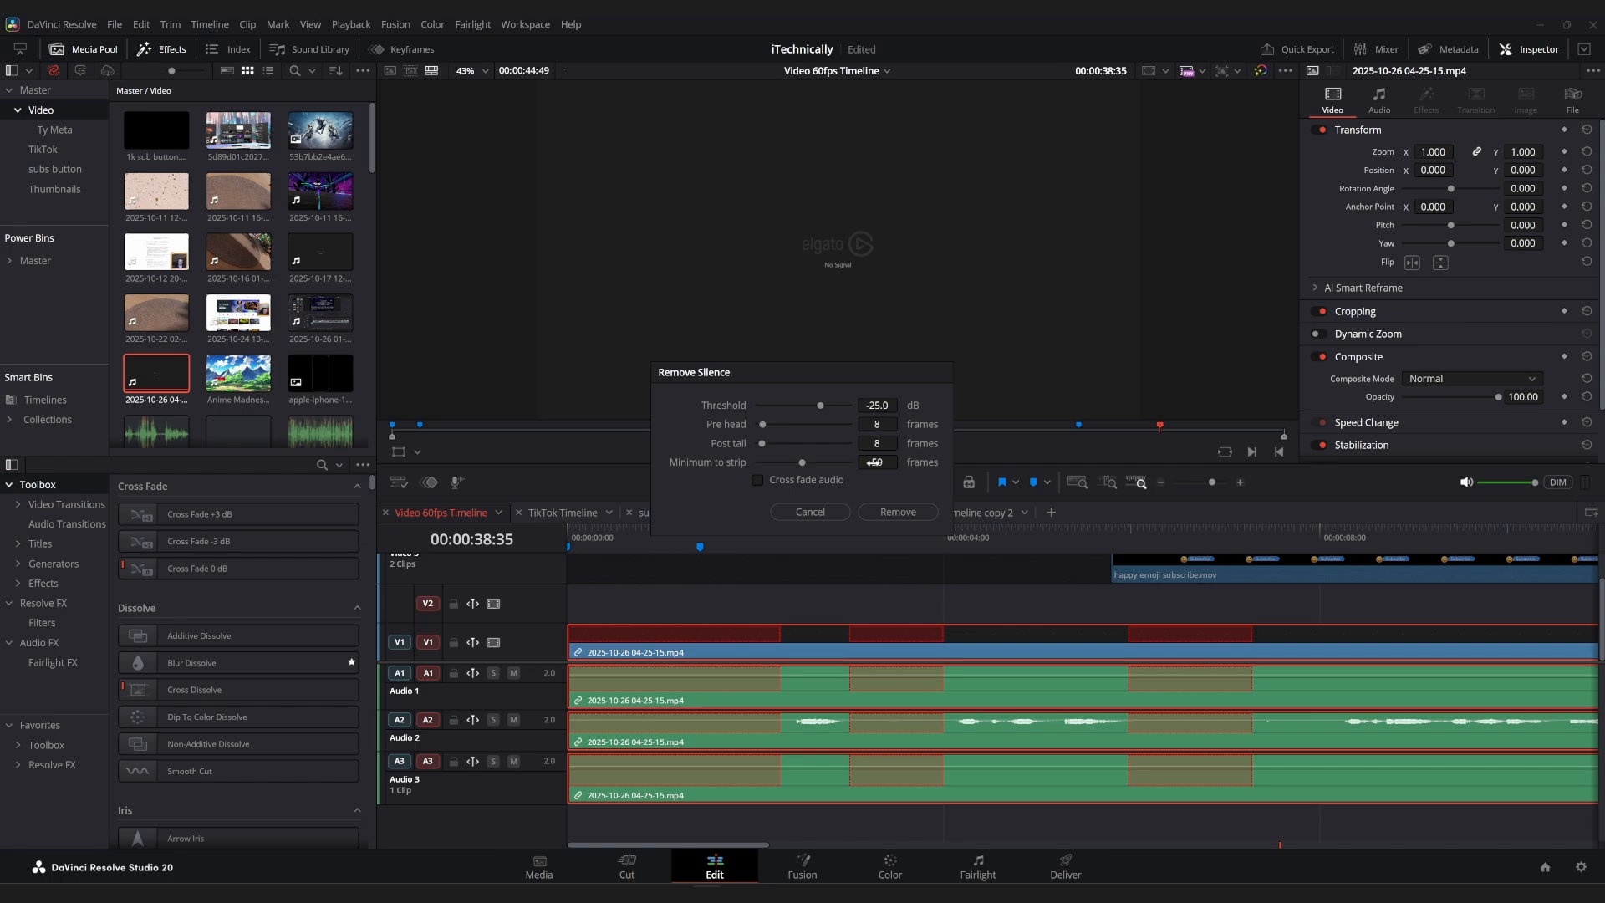
left_click_drag(874, 463, 872, 462)
left_click_drag(715, 462, 707, 462)
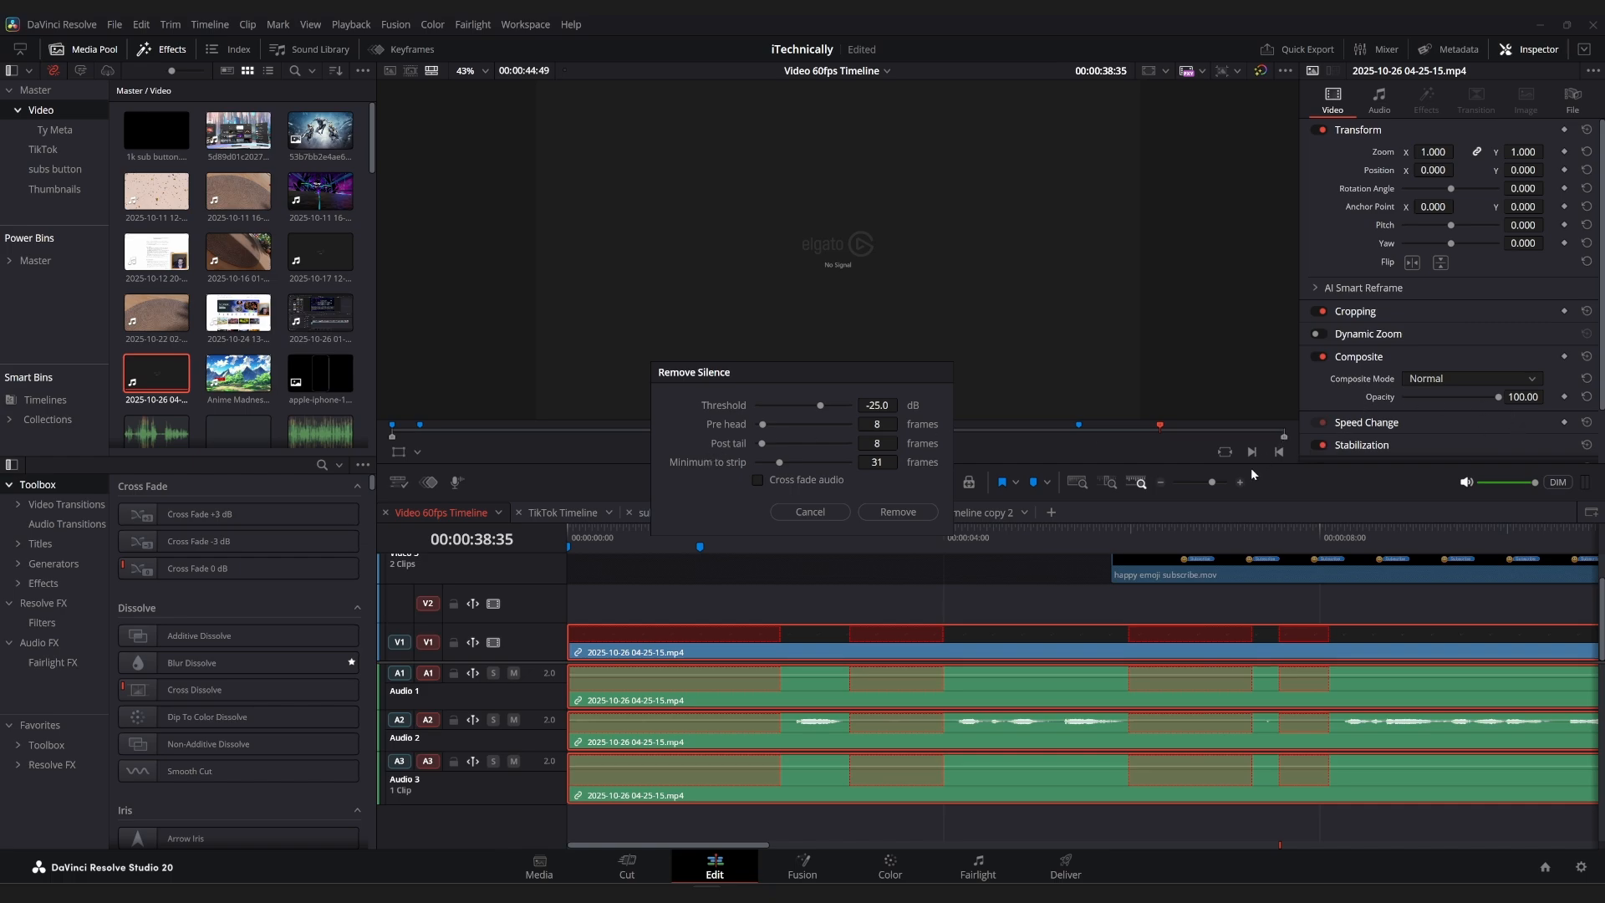
Check the marked silences along the timeline and remove them from the clip with a minimum to strip of 31 frames.
left_click_drag(1212, 485, 1207, 485)
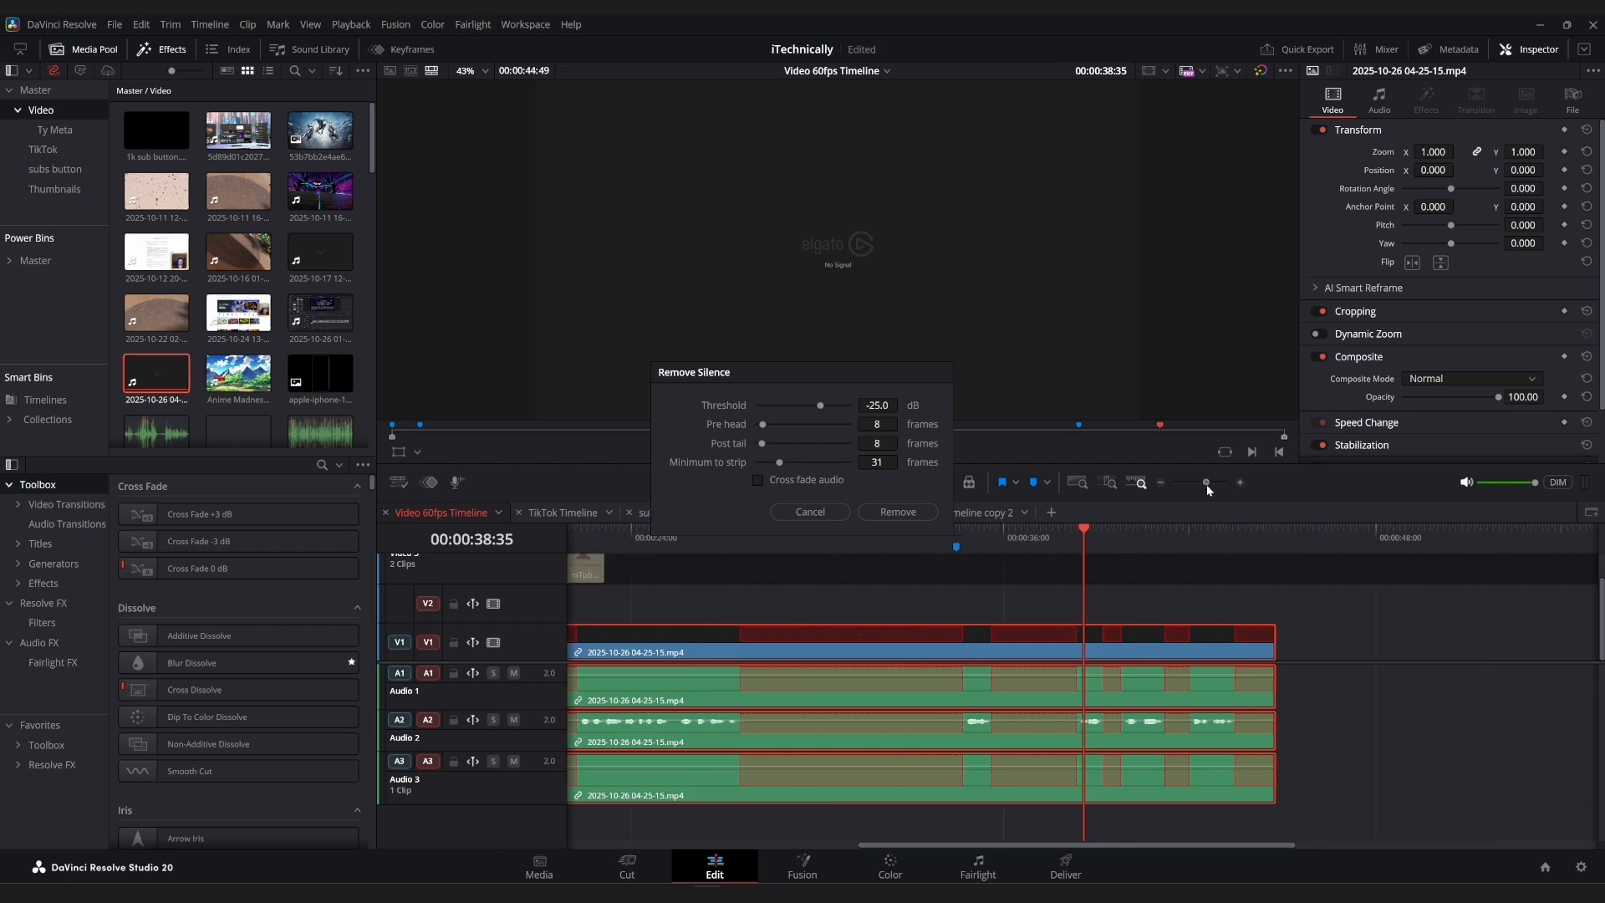
scroll(798, 611, "left", 10)
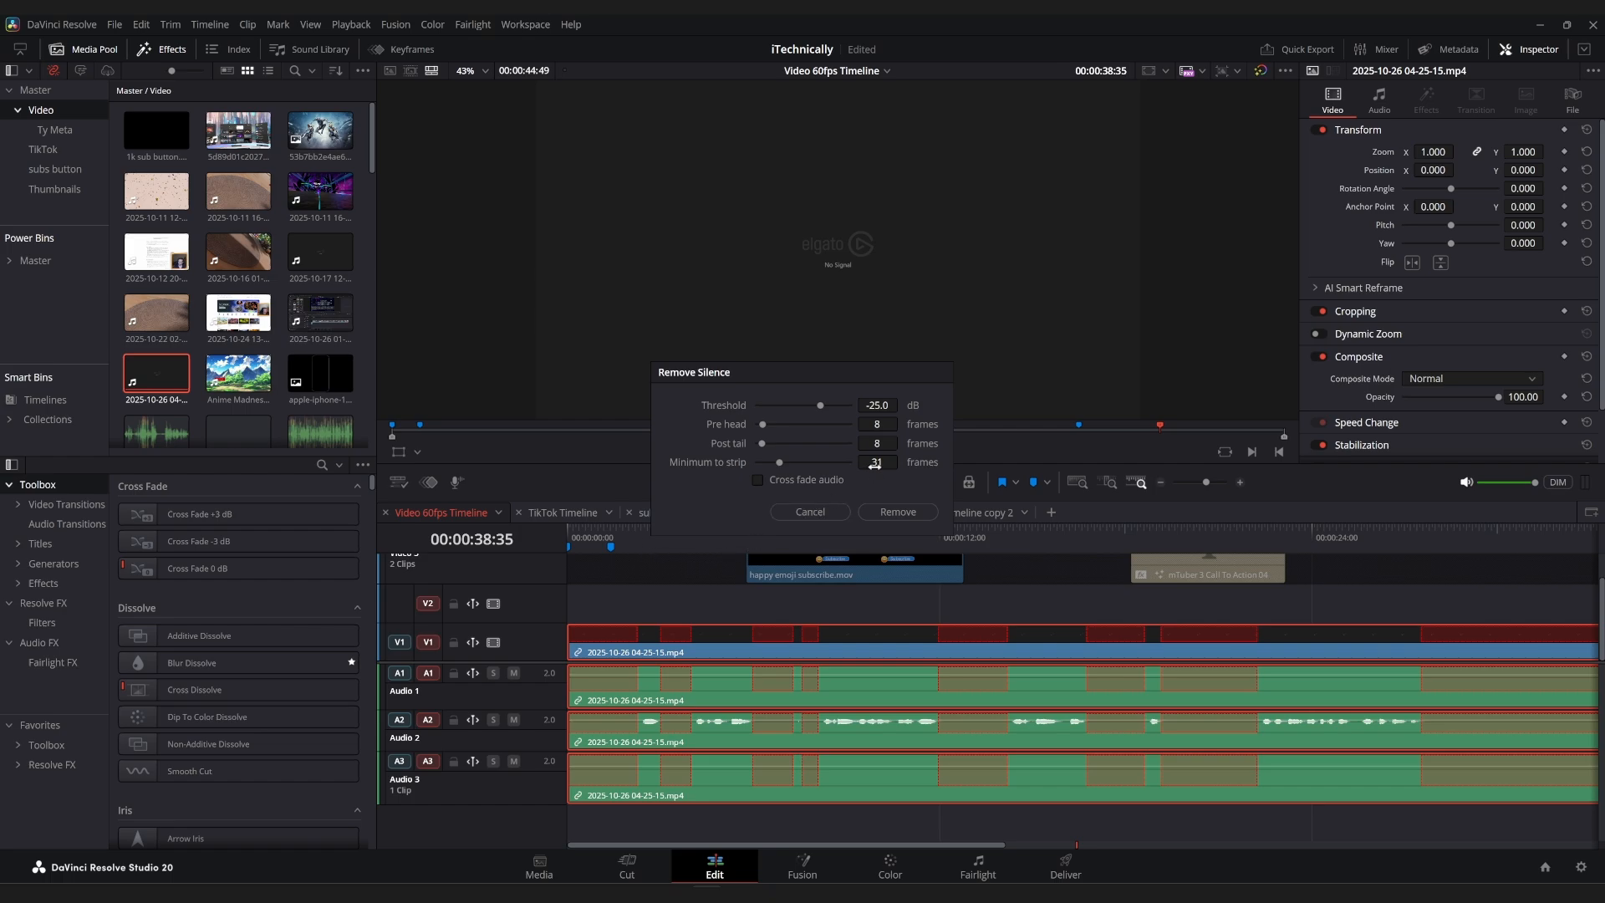
left_click_drag(874, 463, 902, 462)
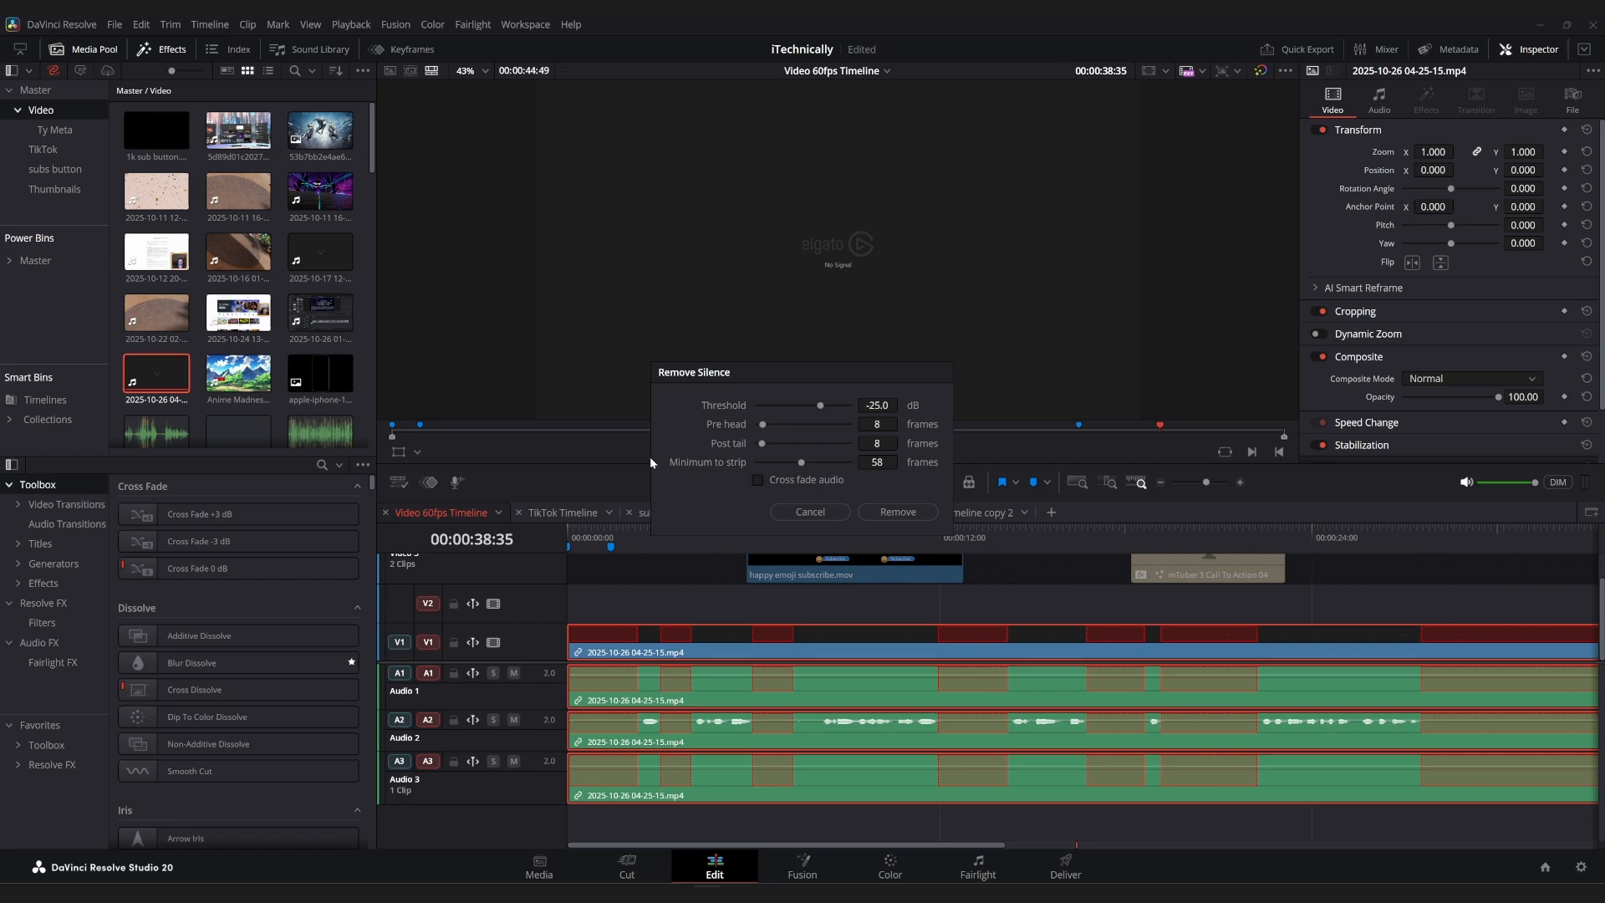
left_click_drag(716, 464, 715, 464)
left_click(897, 512)
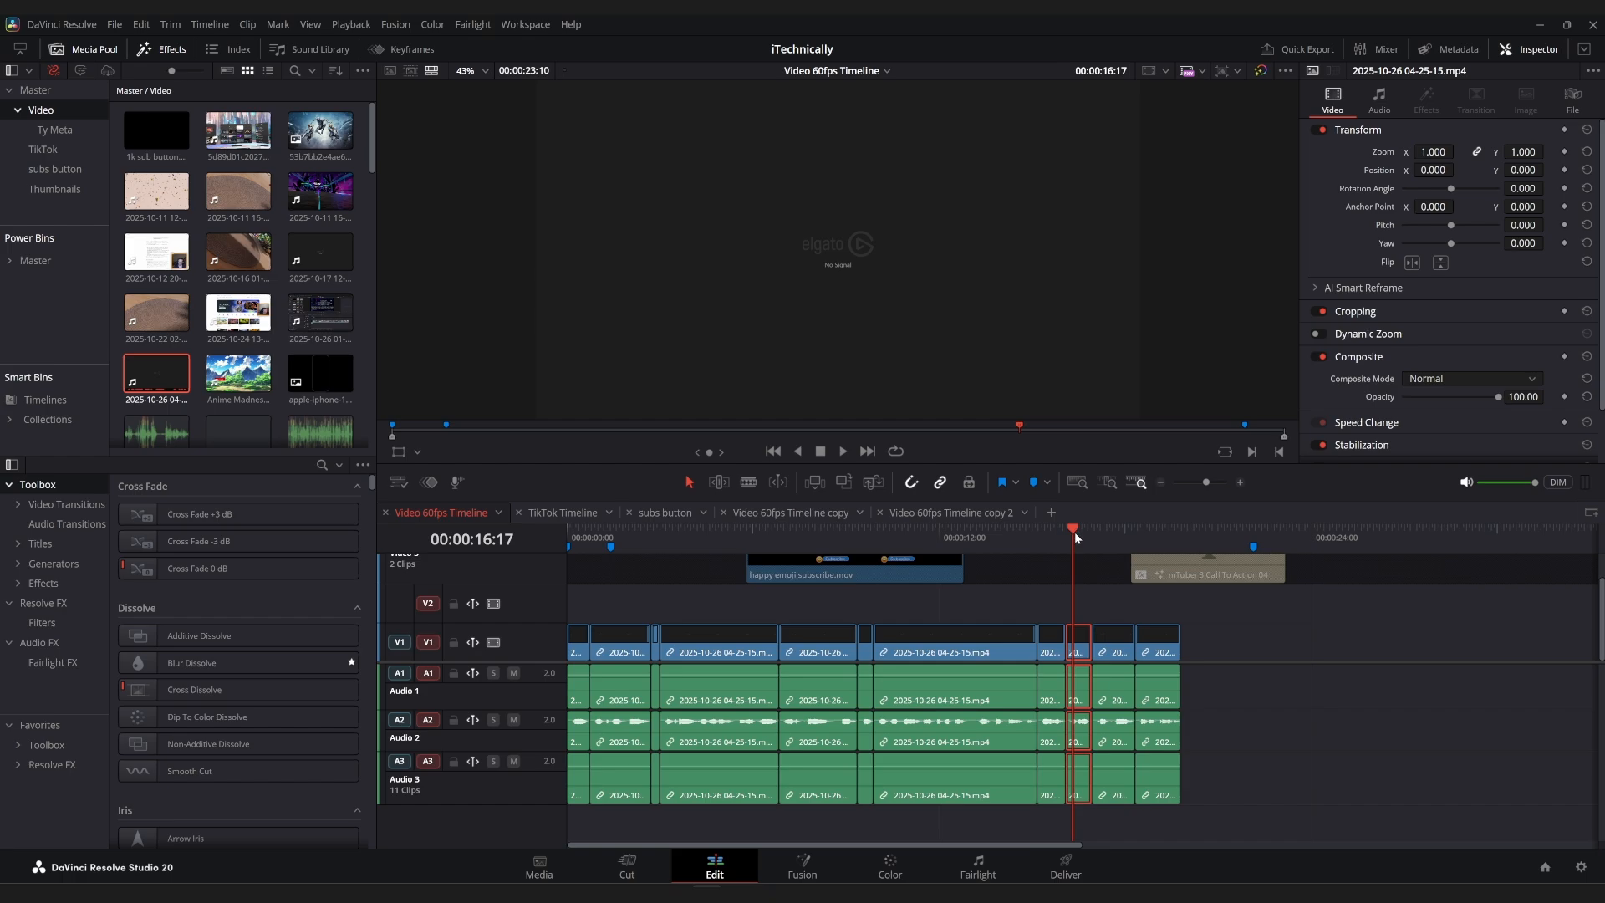
With Audio 2 muted, add the Cross Dissolve Preset to the second through second-to-last clips and play the timeline from near its start.
key("ctrl+equal")
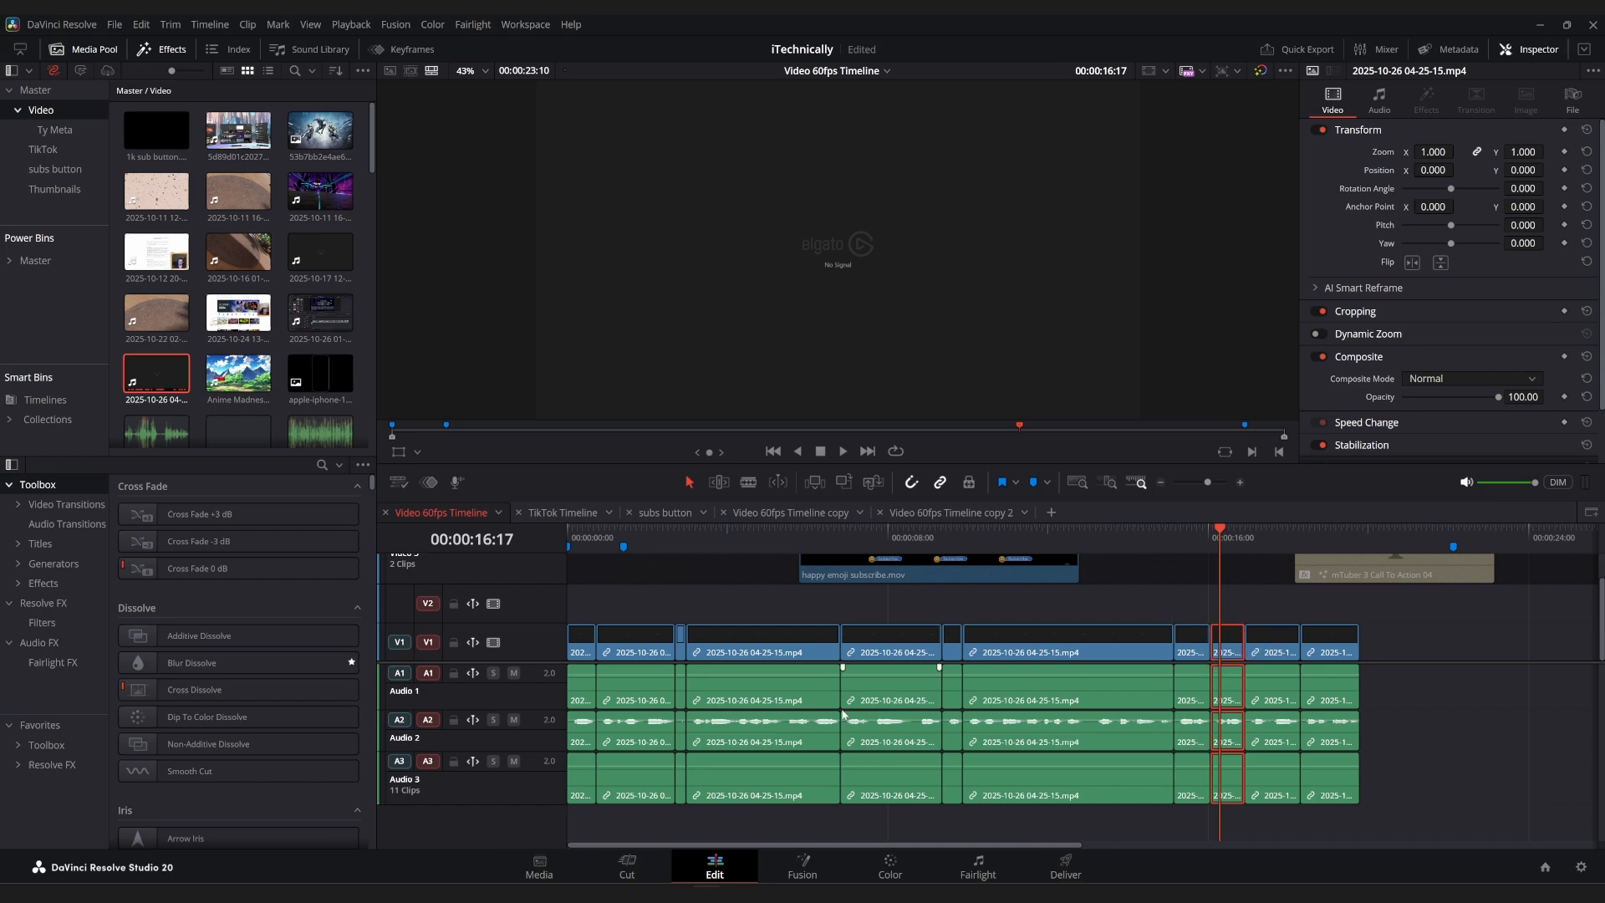
left_click(514, 721)
left_click(1271, 640)
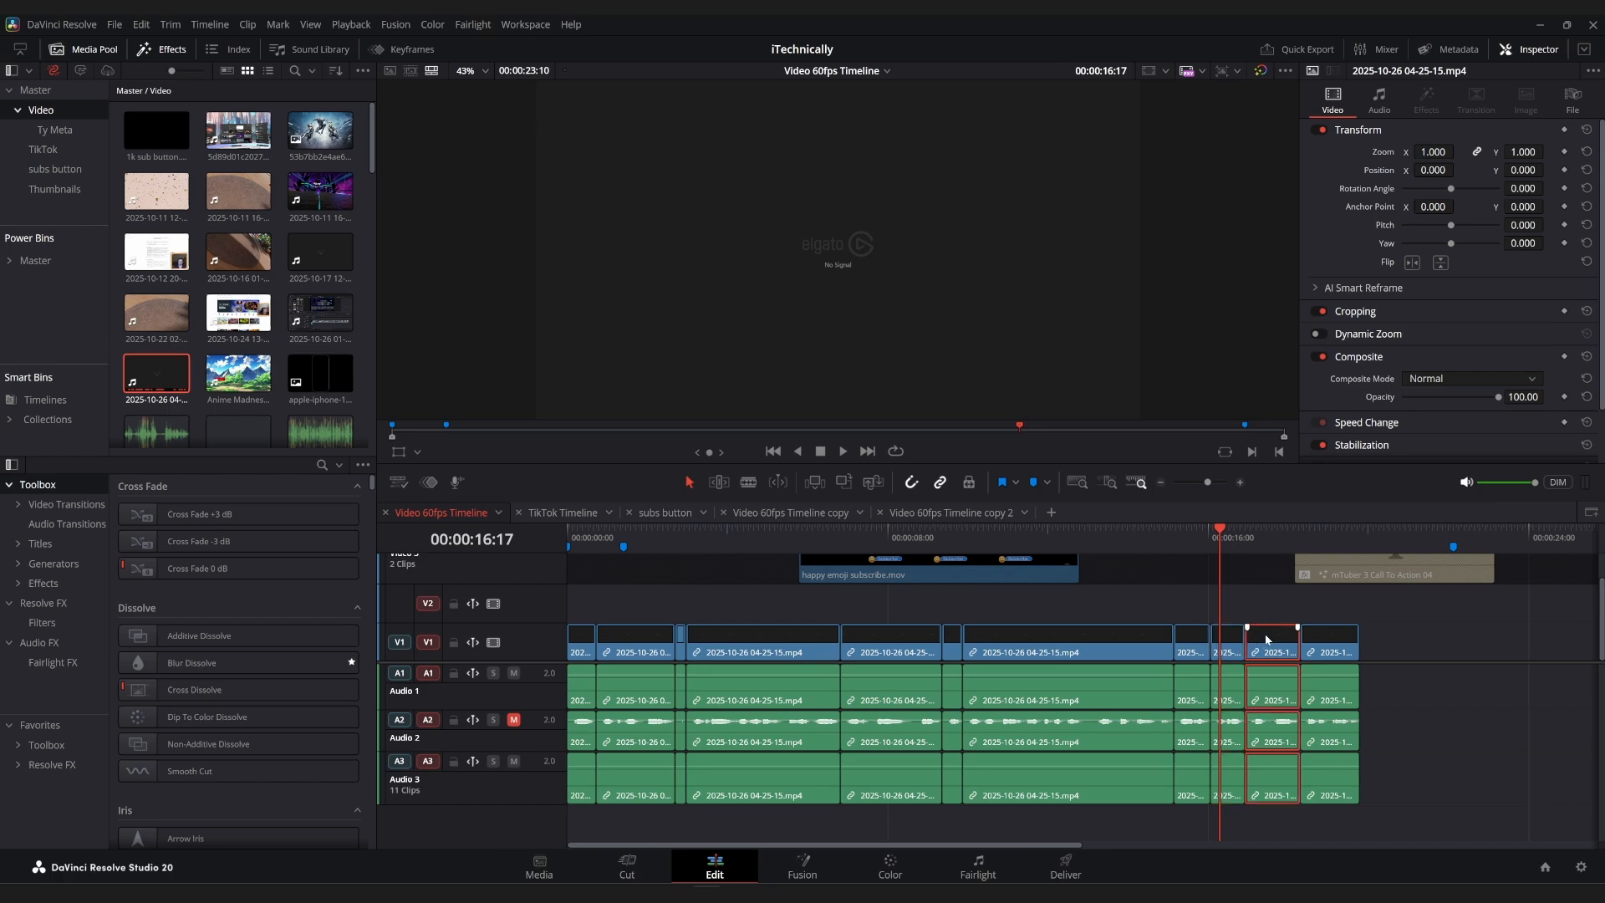
left_click(632, 651, "shift")
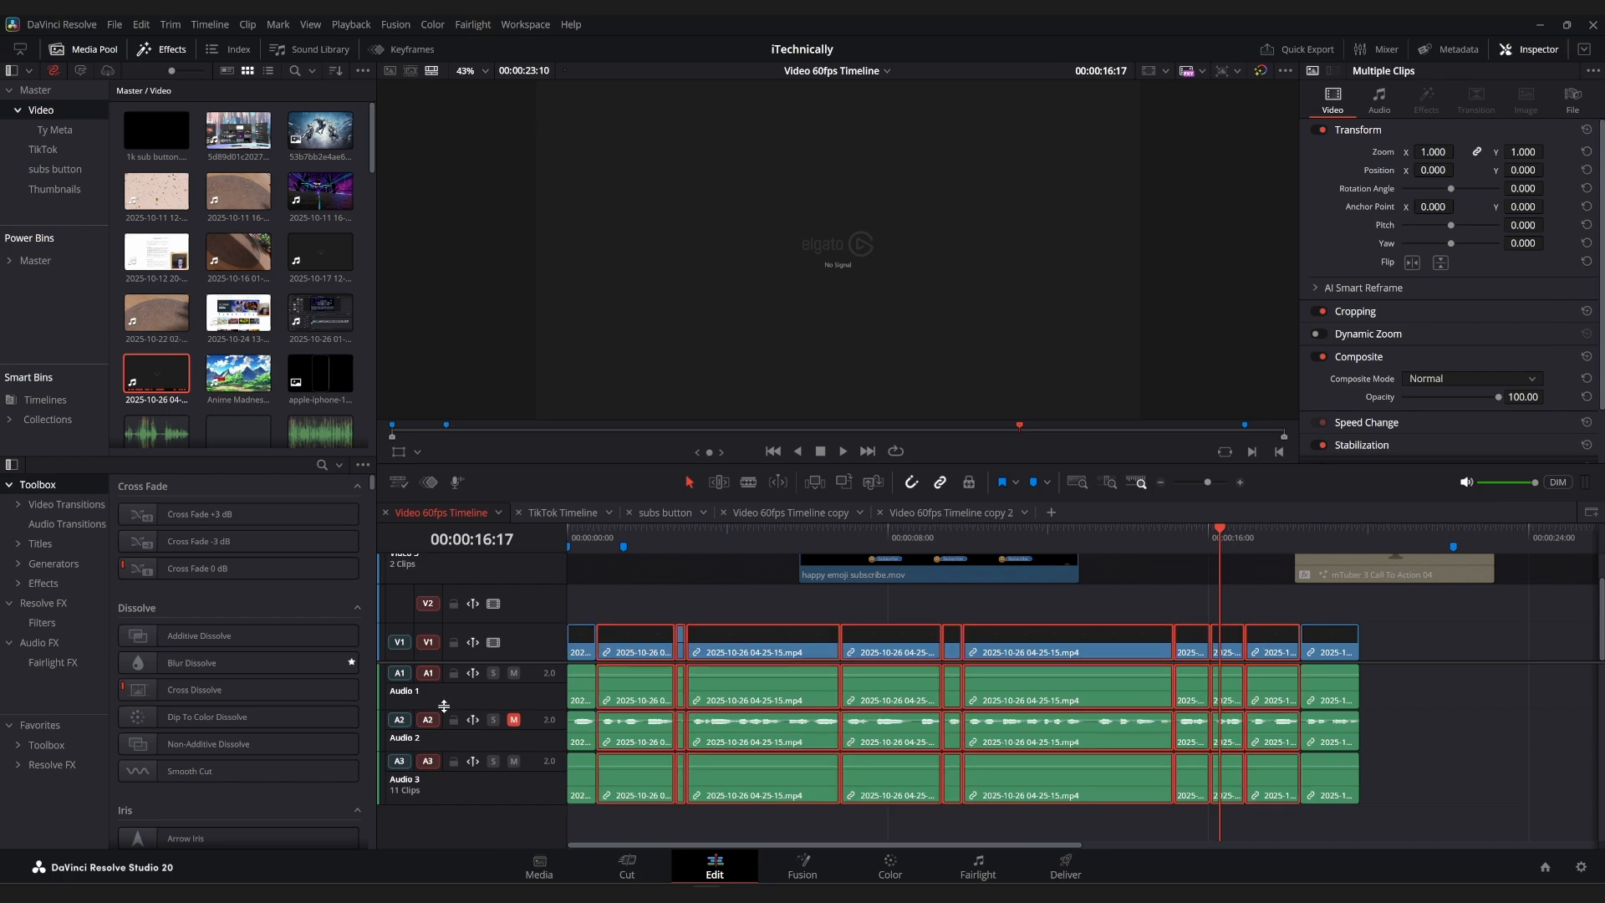
left_click(40, 725)
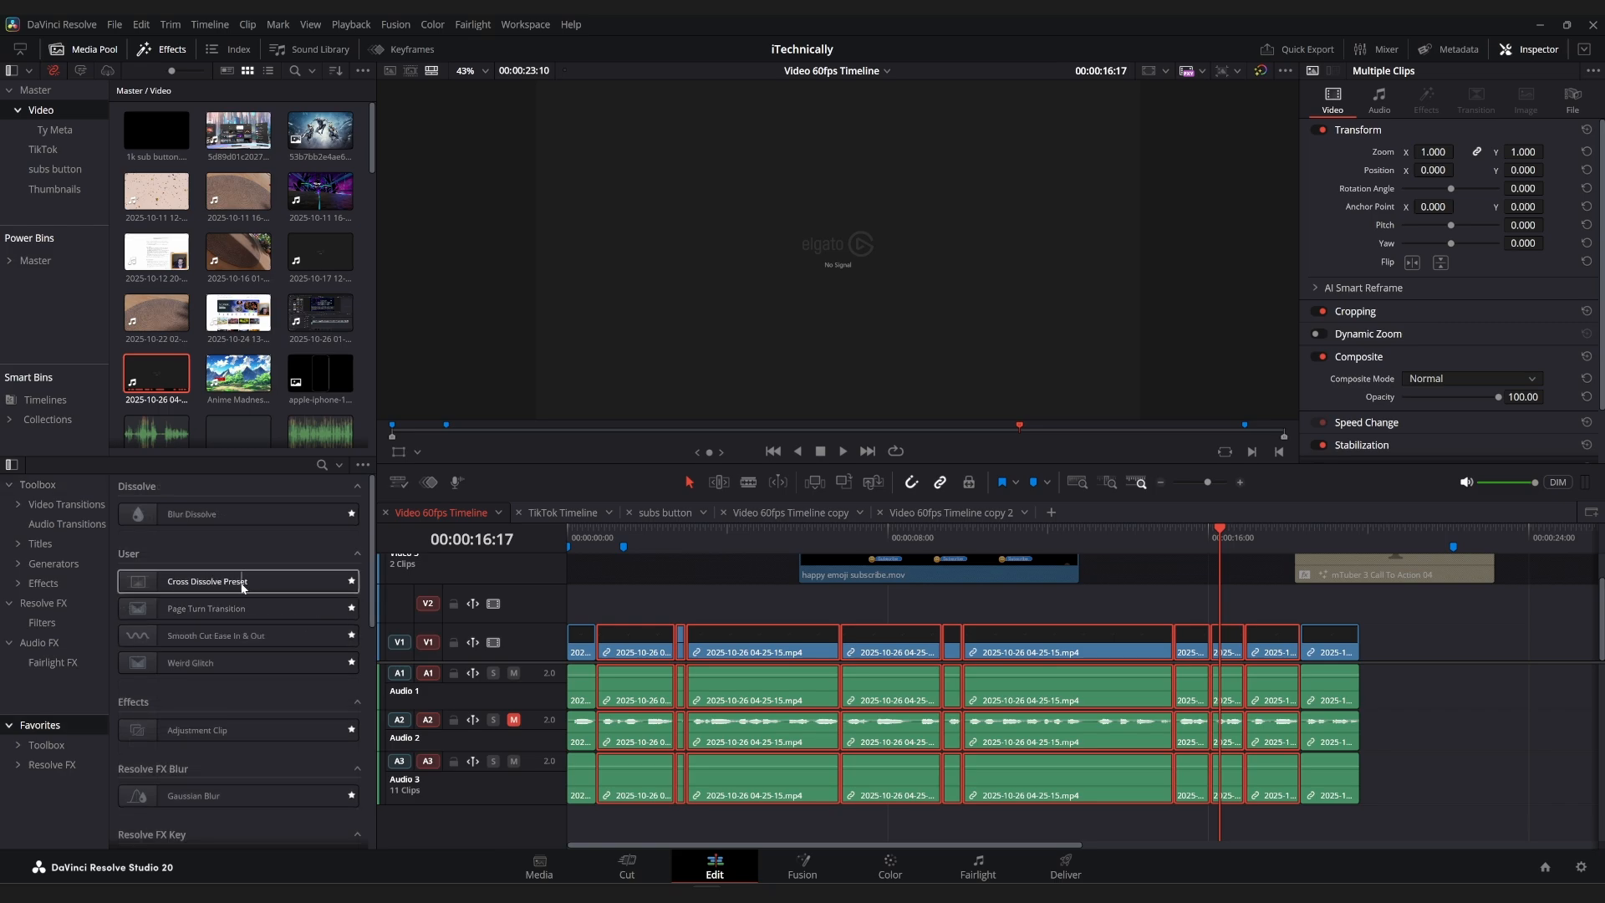
right_click(242, 588)
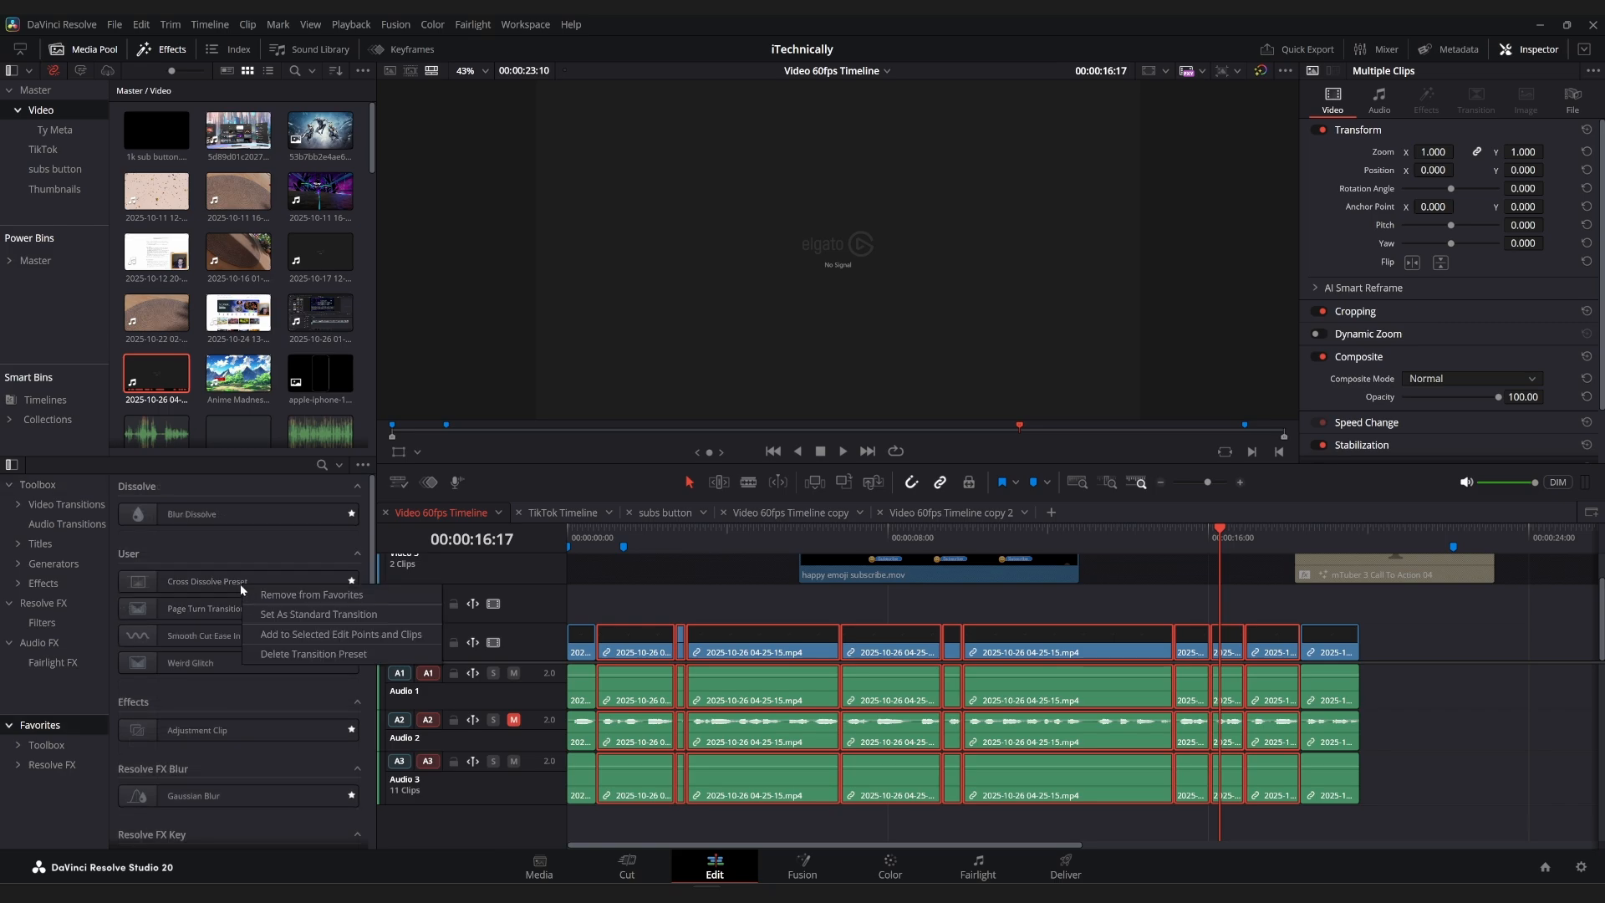
left_click(402, 635)
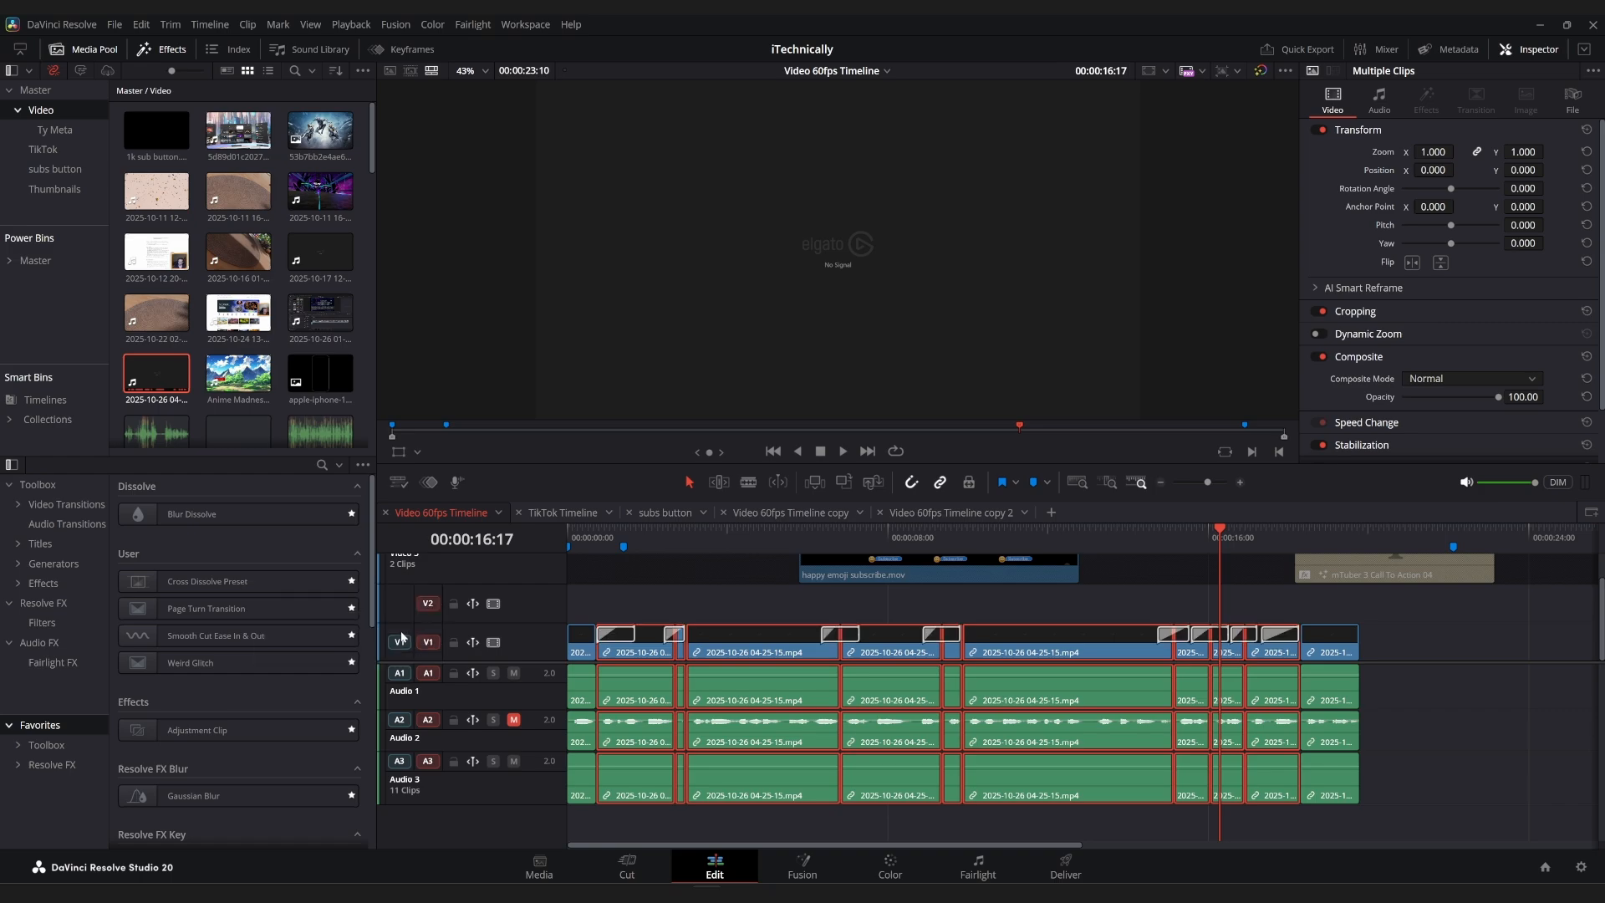
left_click(580, 538)
key("space")
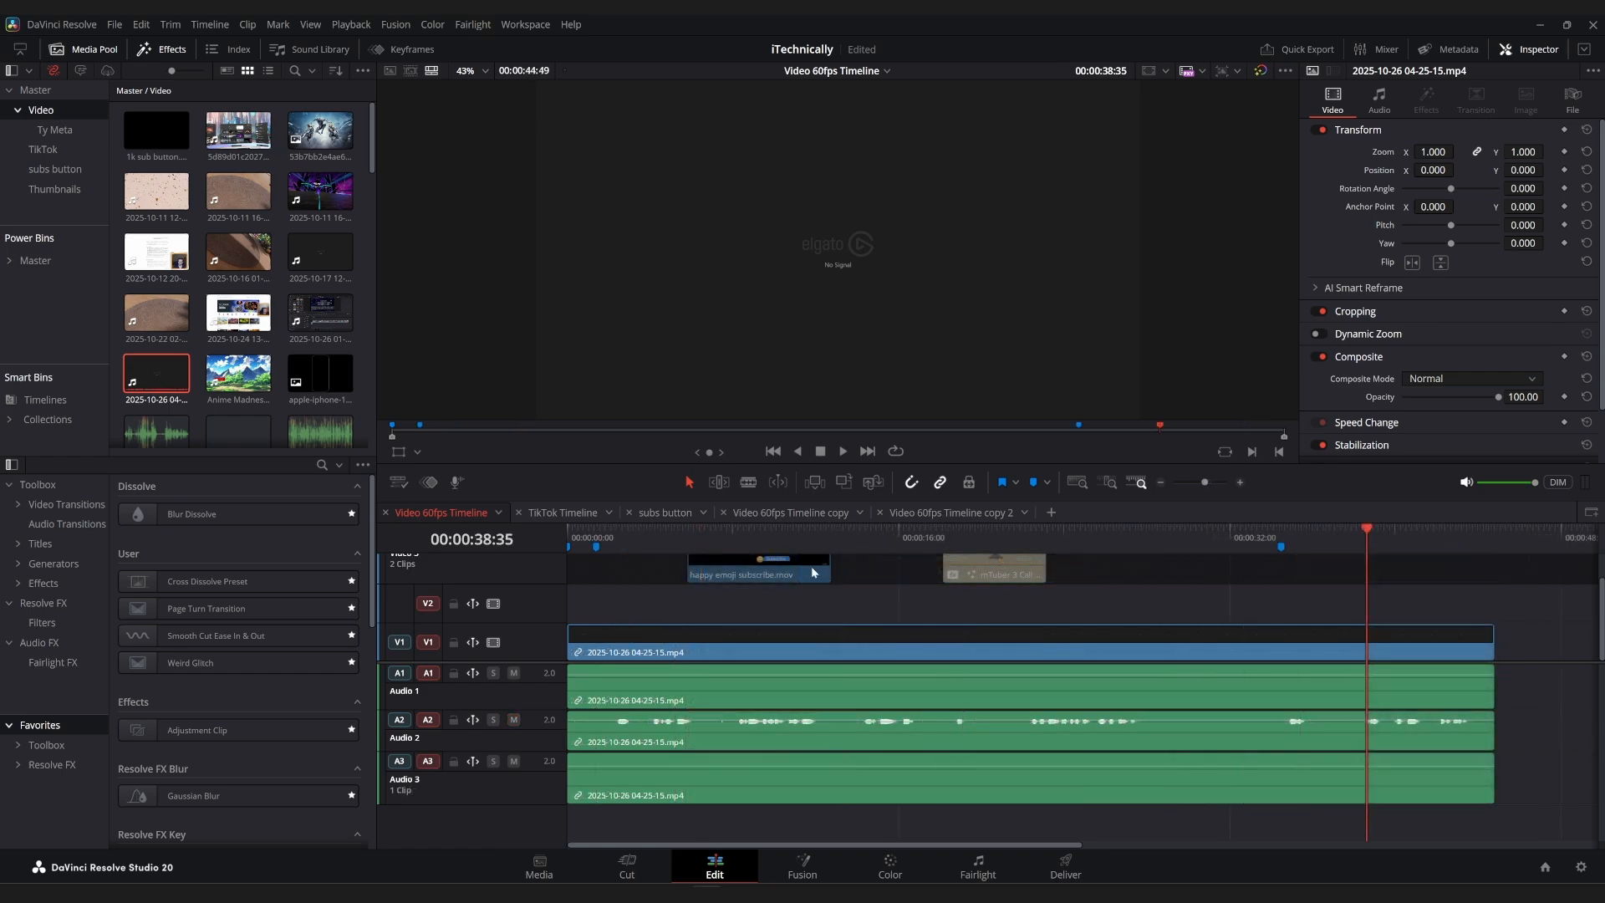
double_click(238, 193)
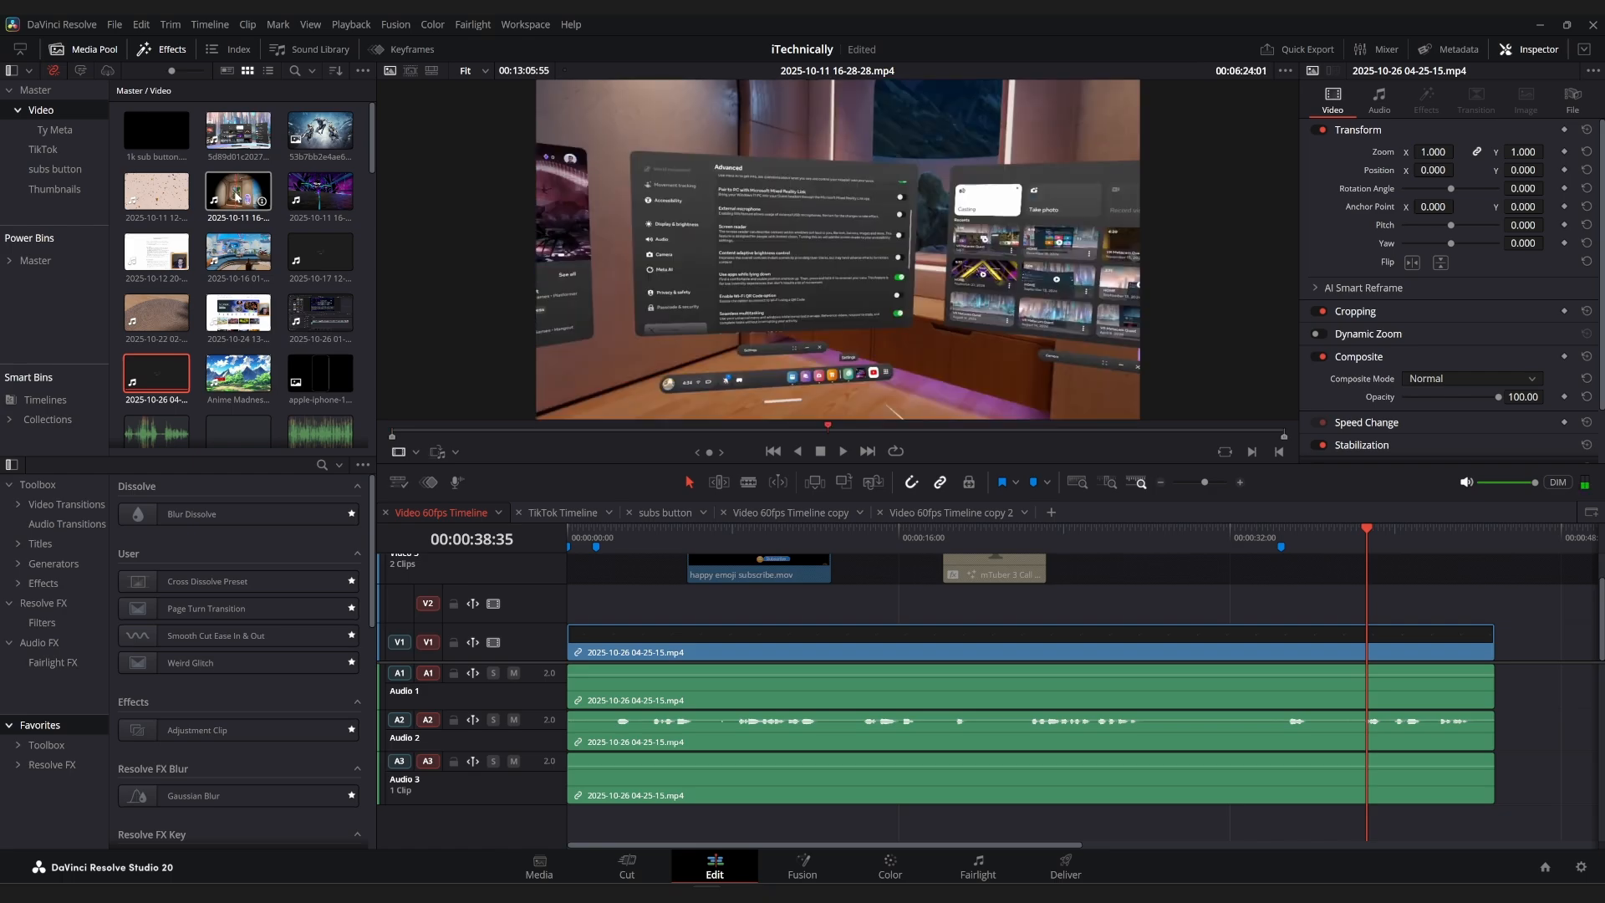
left_click_drag(236, 198, 584, 594)
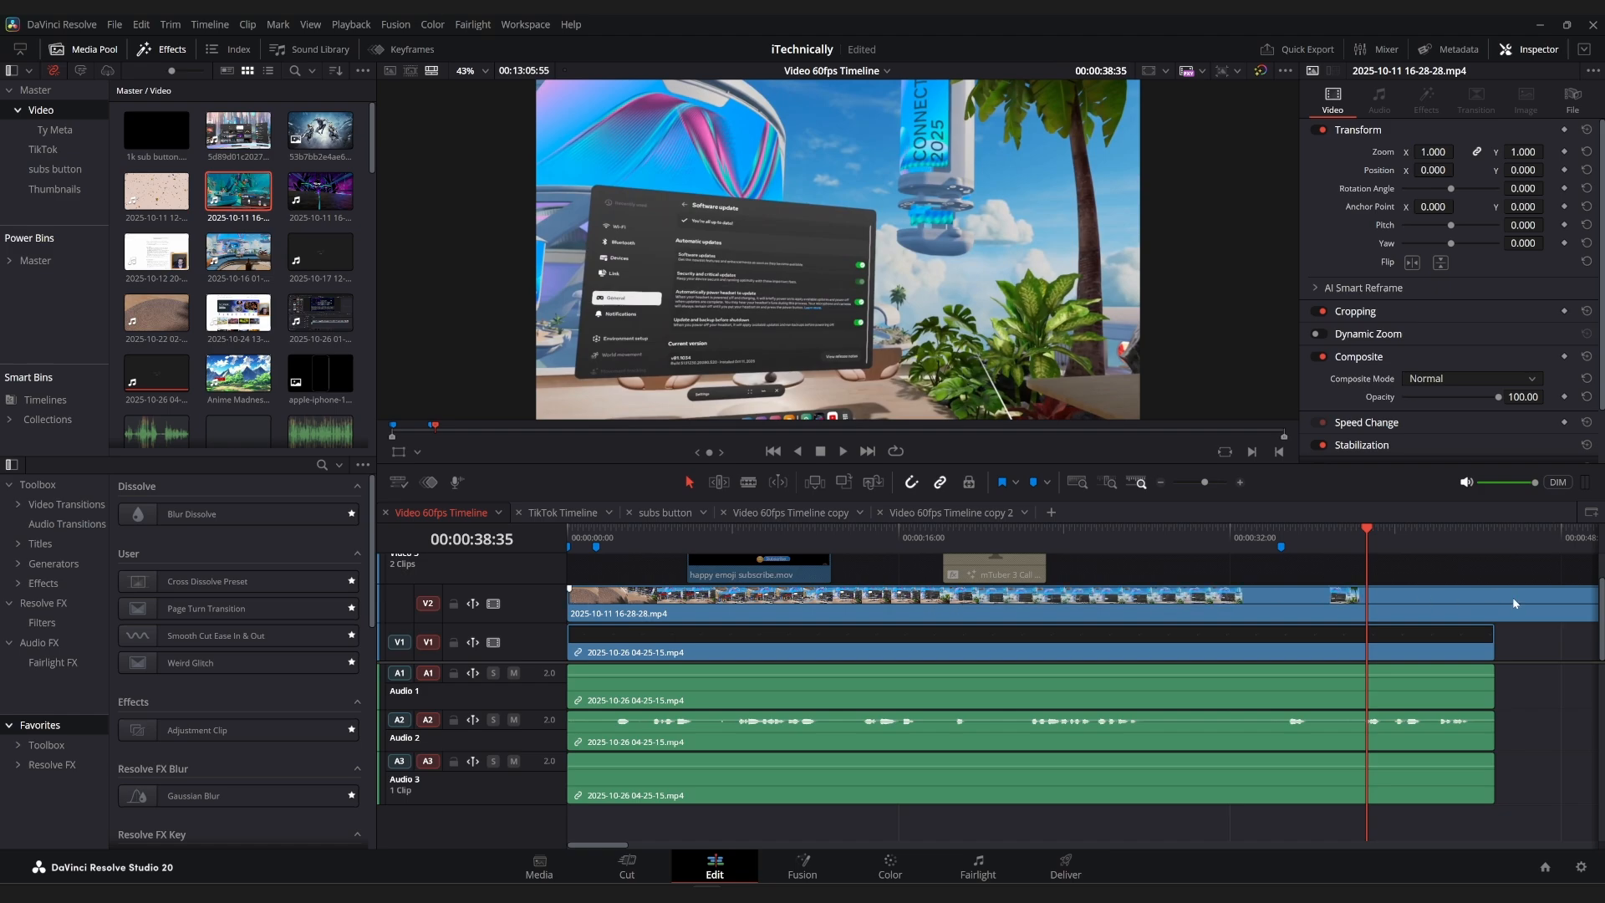
key("shift+z")
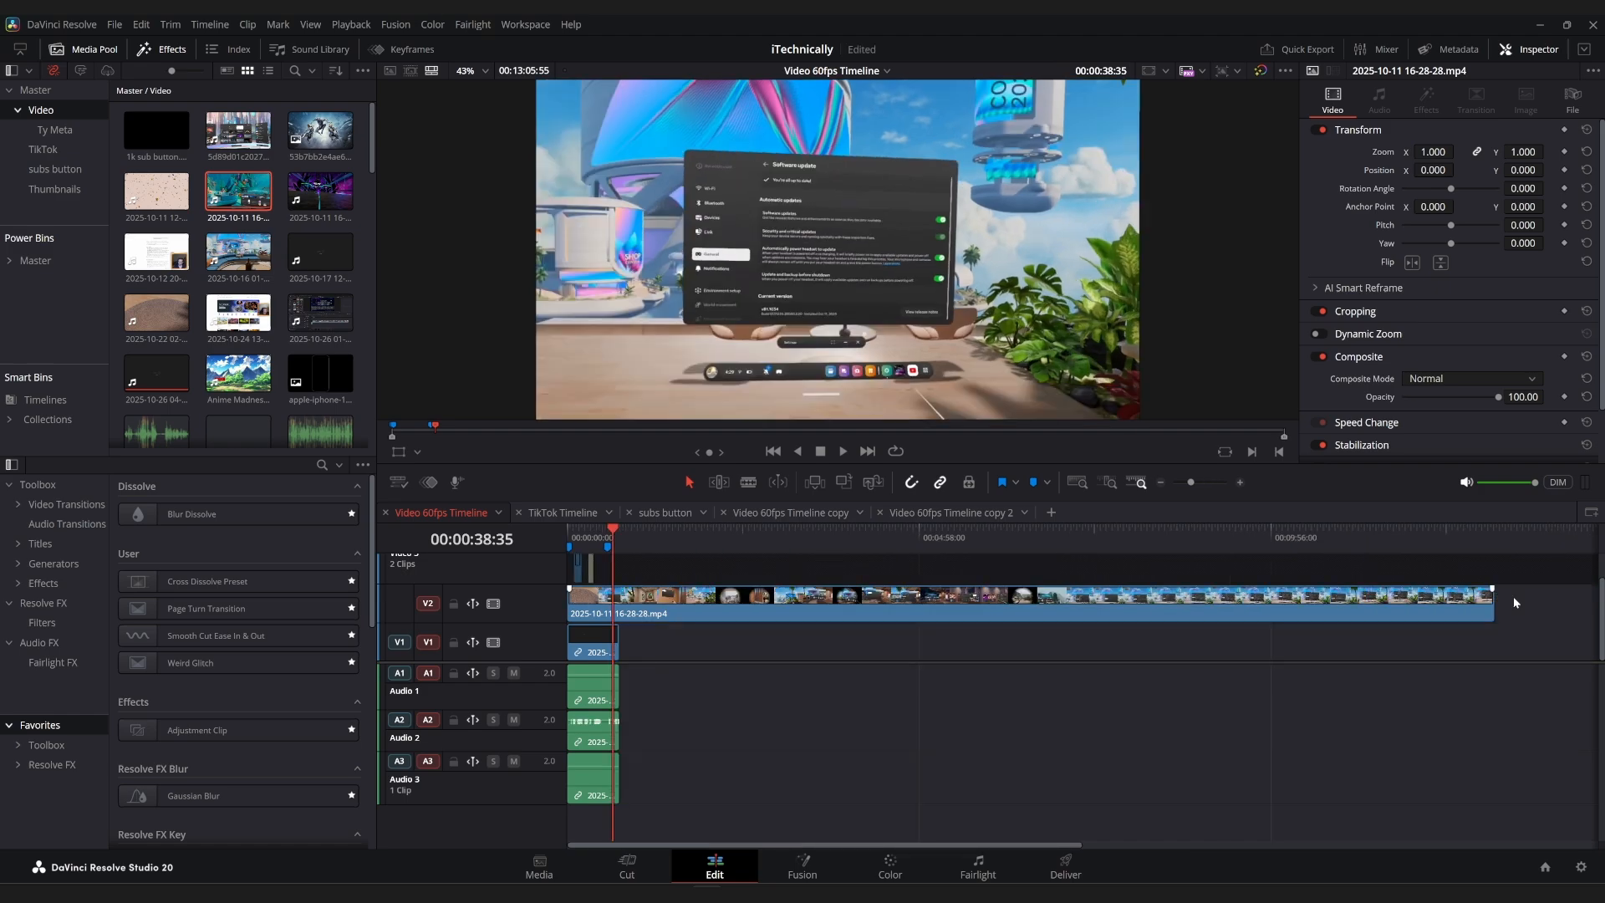
left_click_drag(1484, 600, 620, 604)
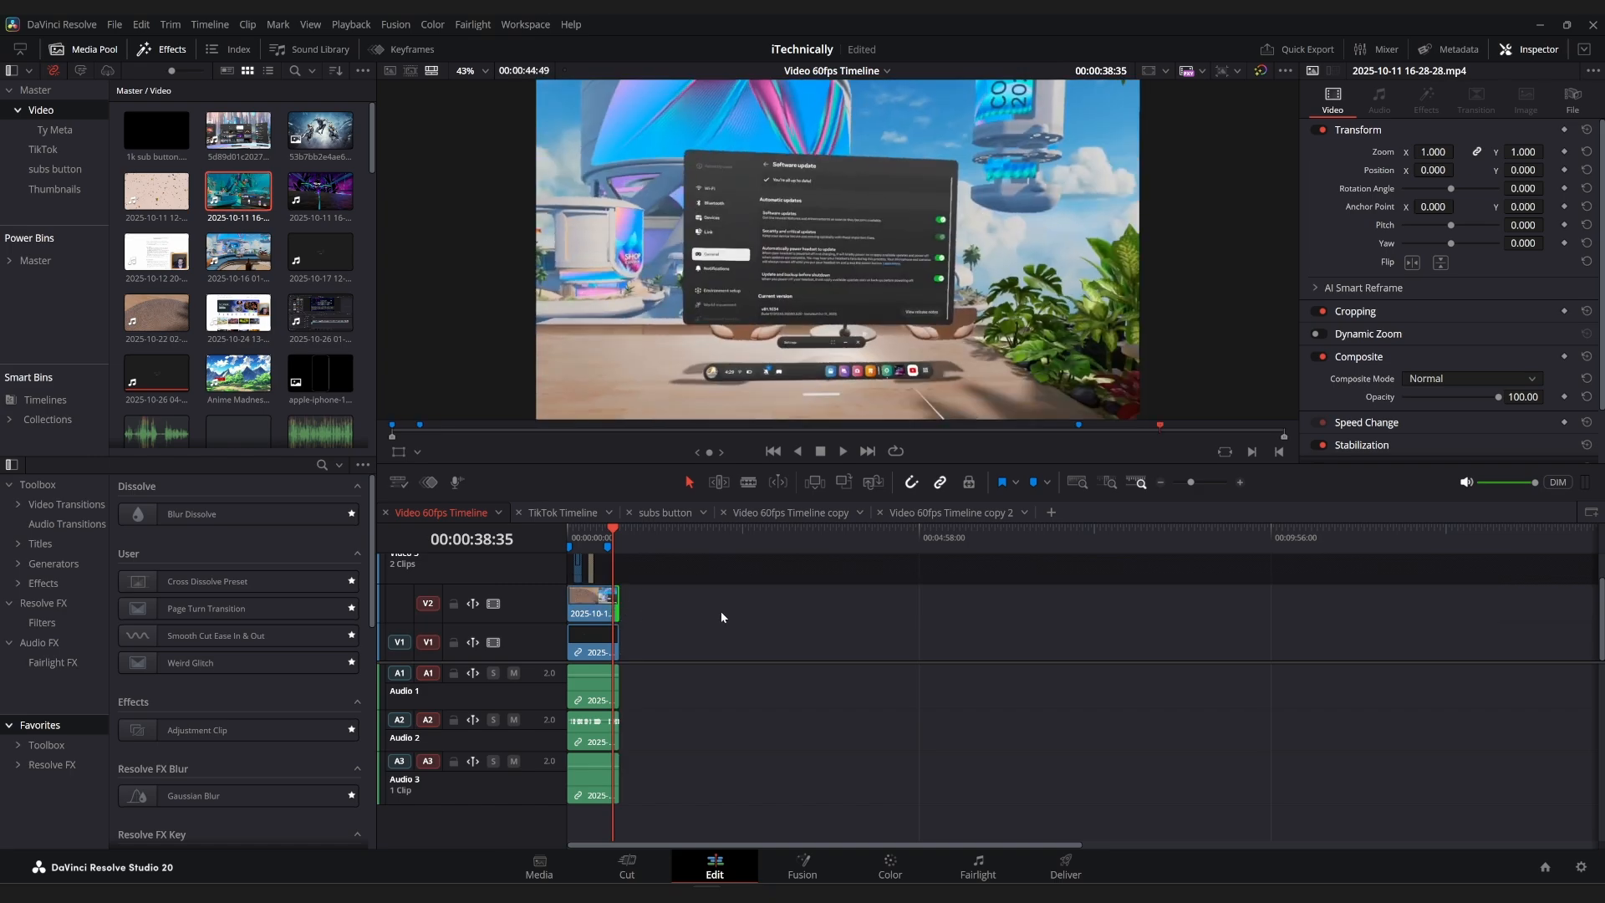
key("shift+z")
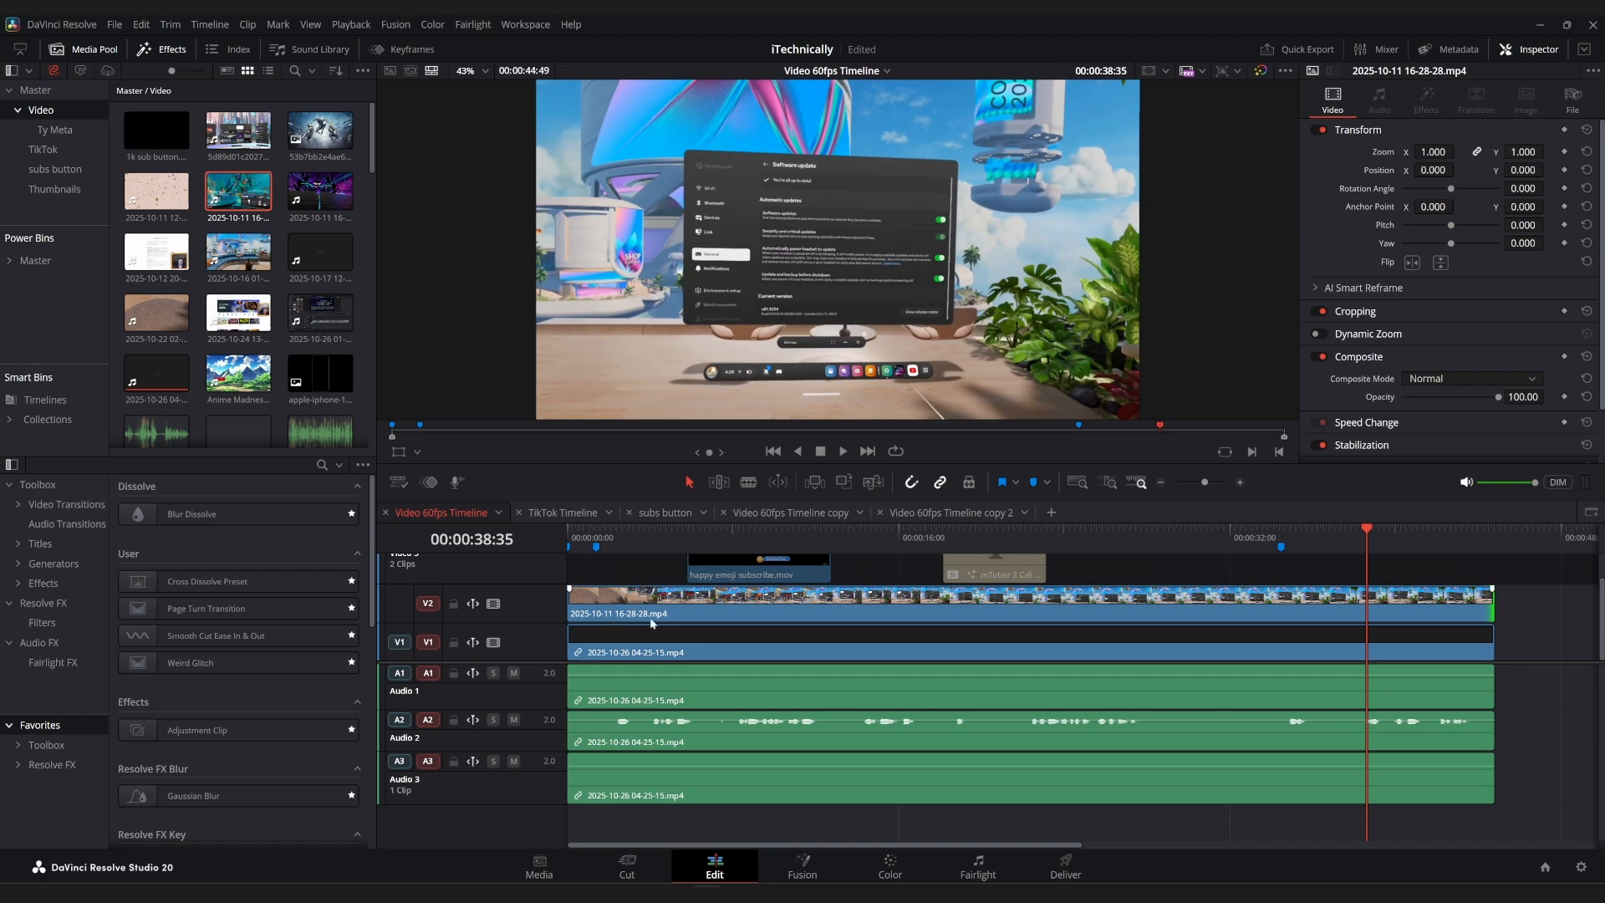
Preview Ripple Delete Silence on the V1 clip alone without applying it.
left_click(652, 645)
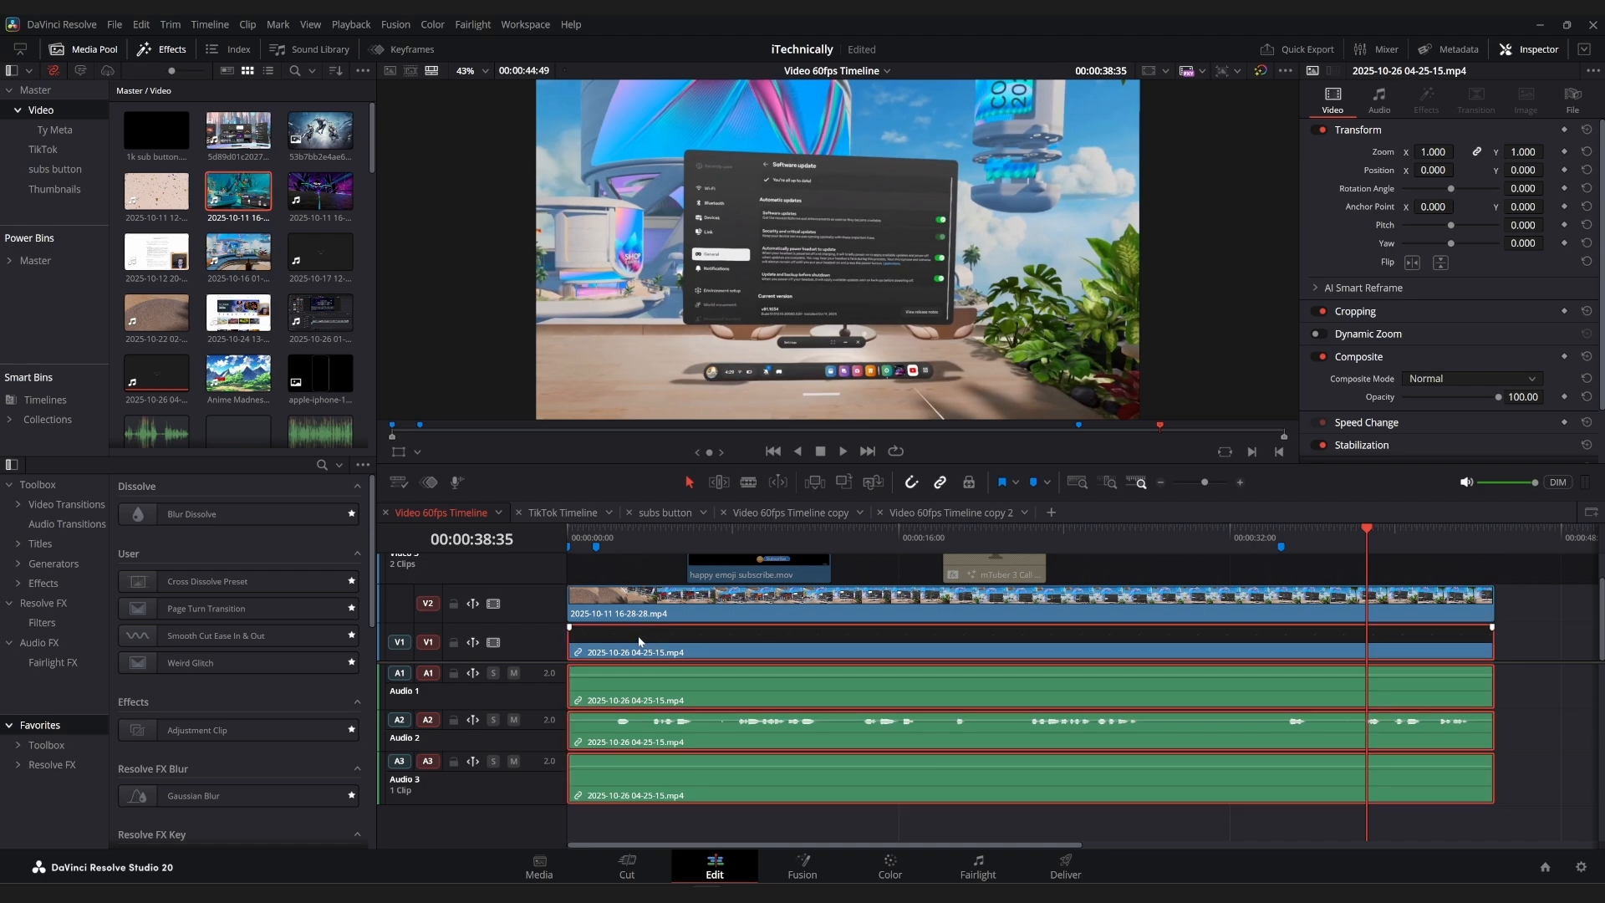
left_click(247, 25)
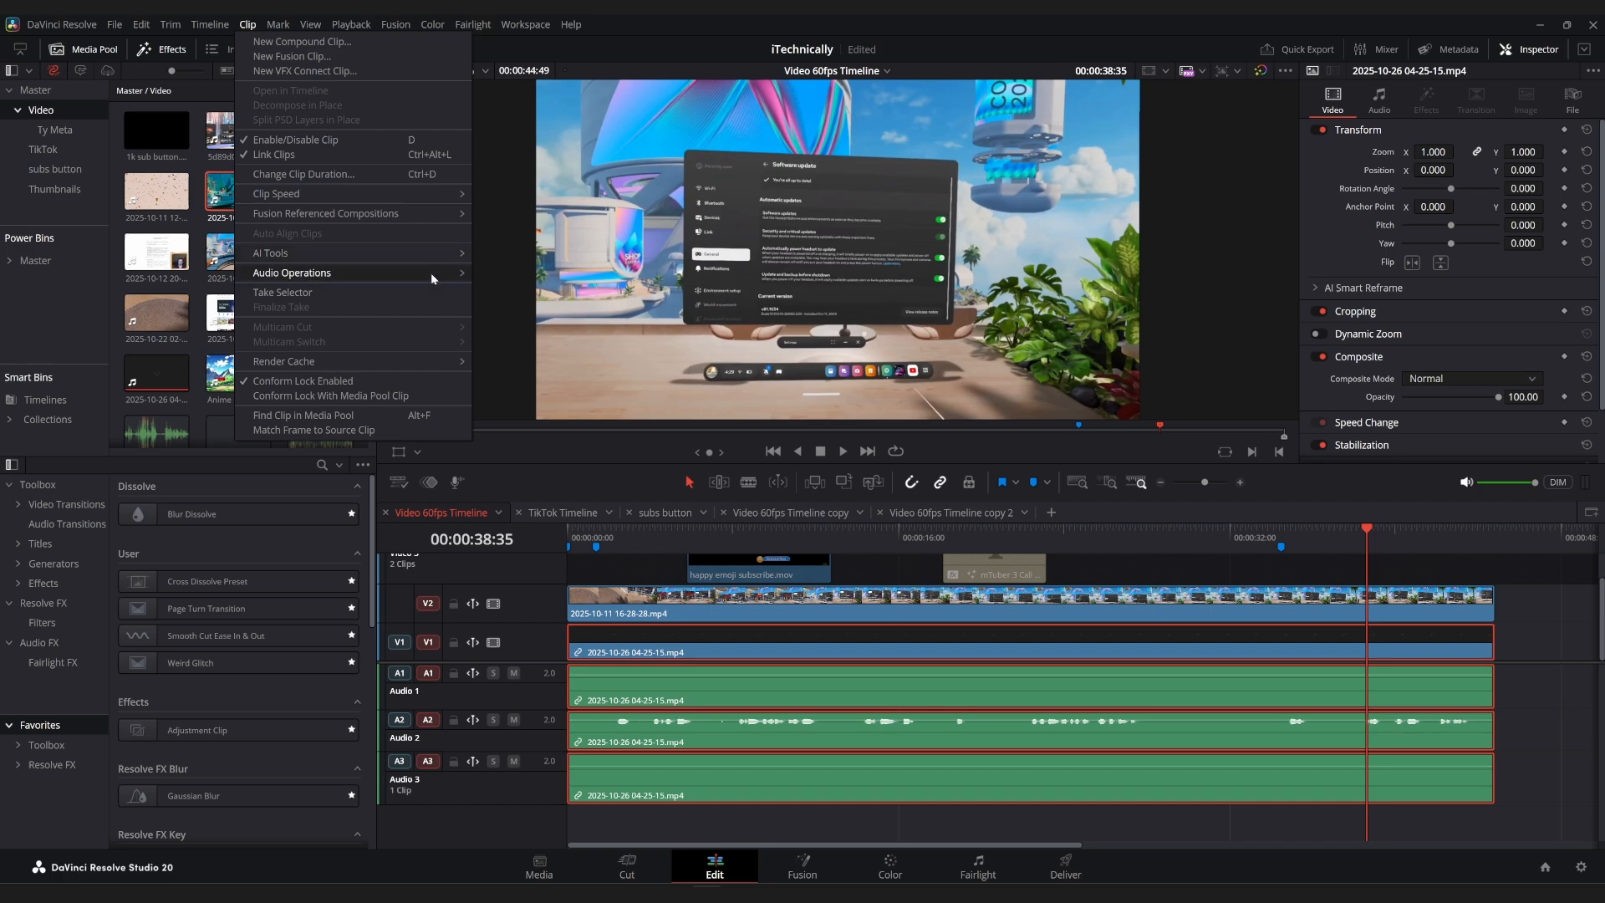
mouse_move(446, 276)
left_click(503, 288)
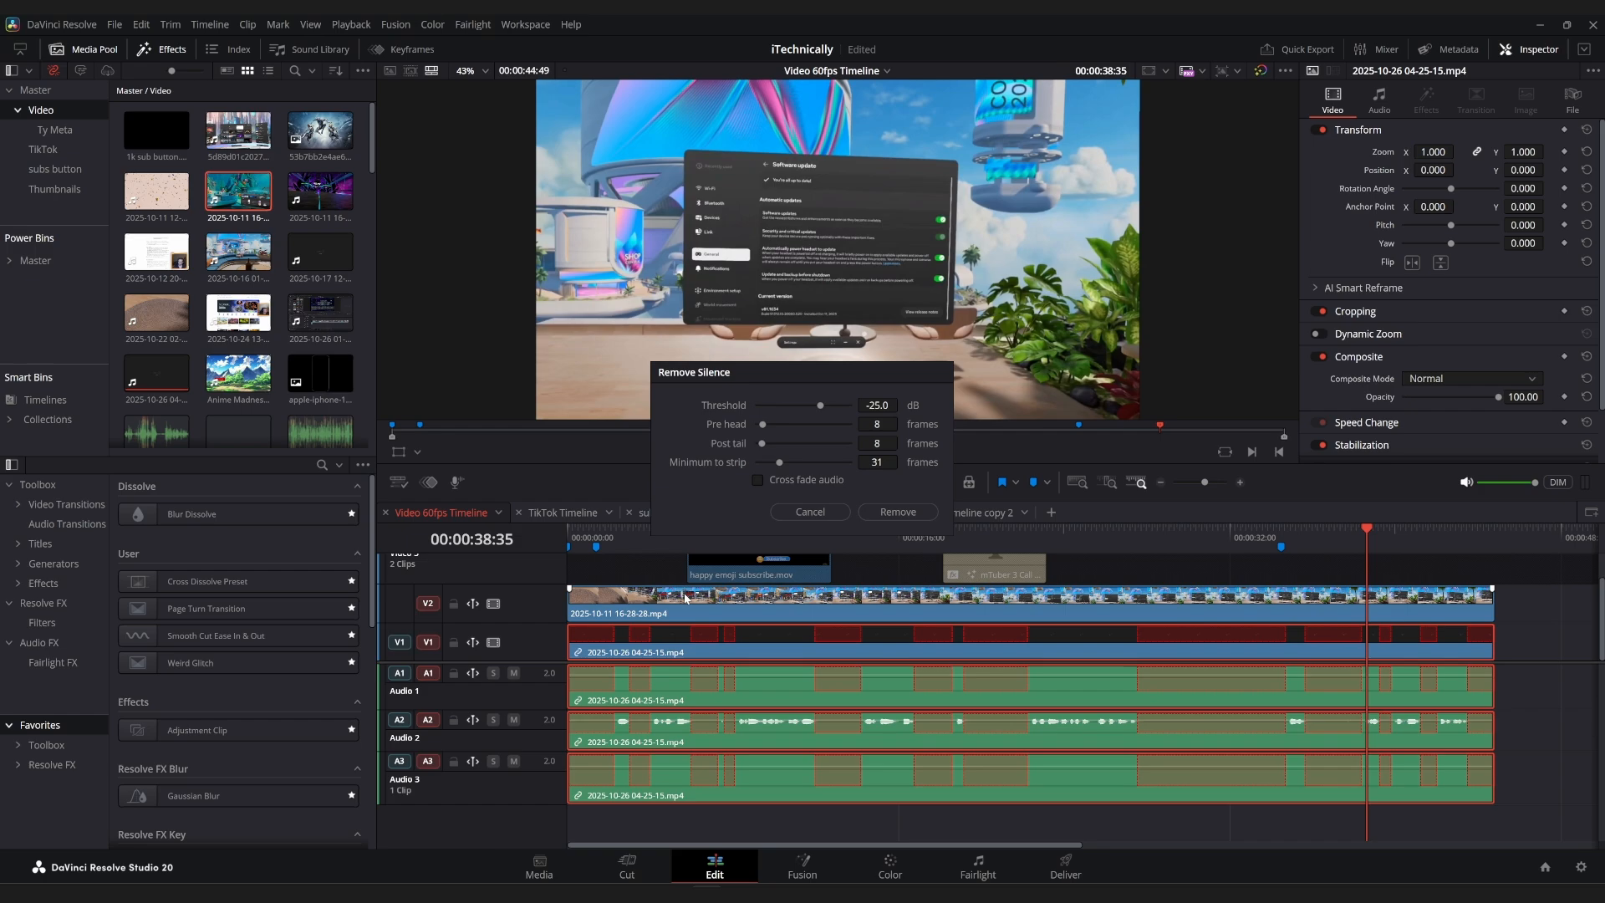
left_click(815, 511)
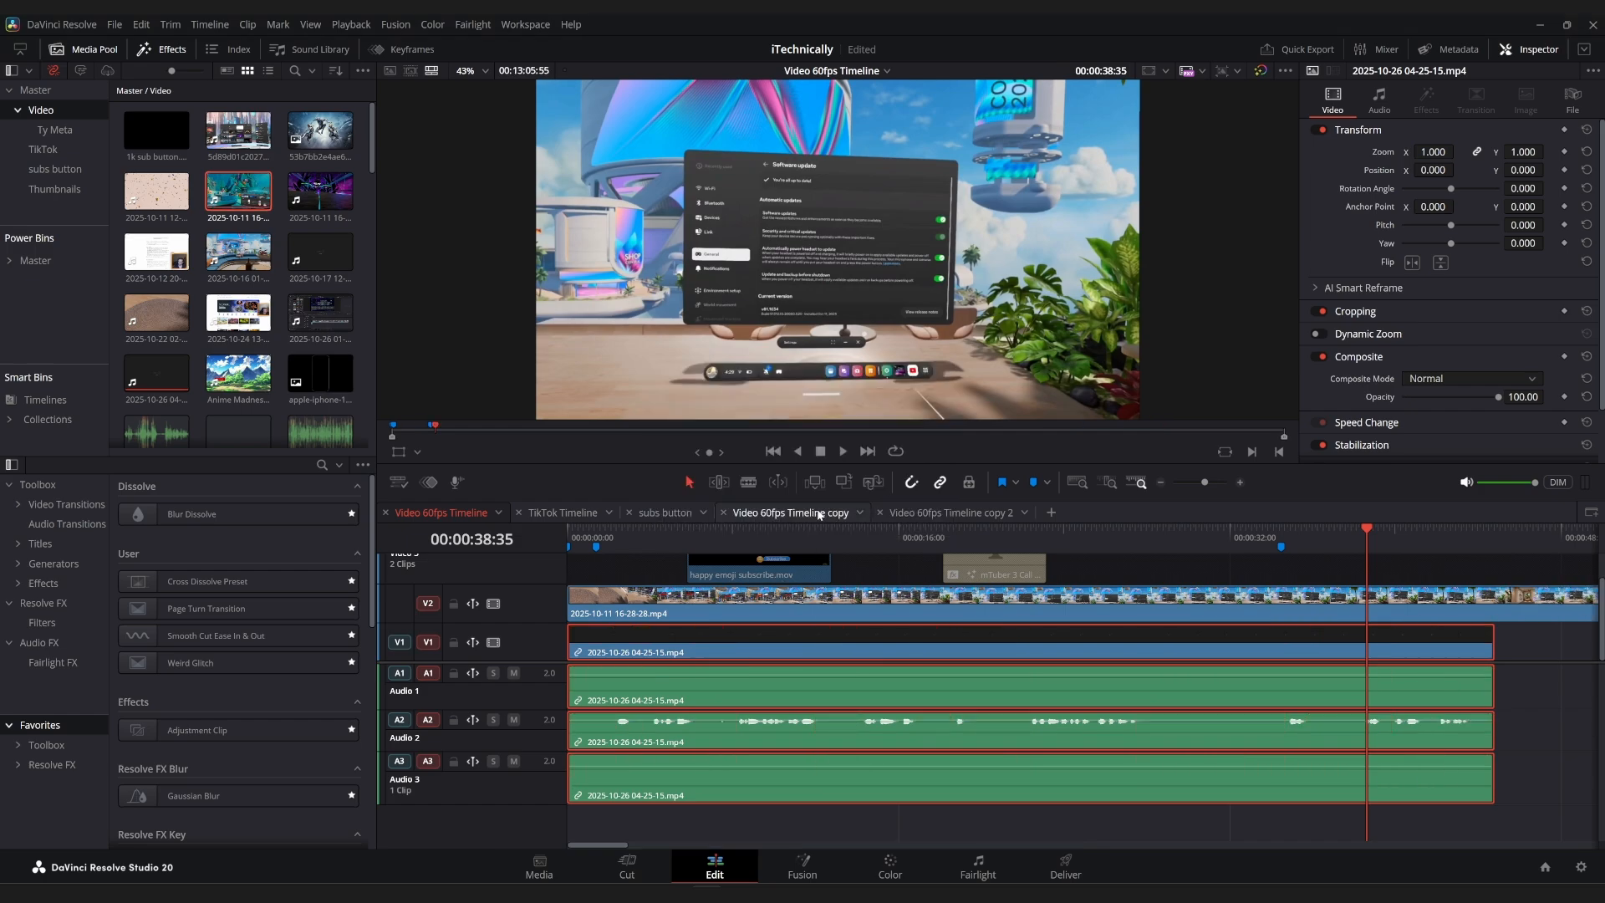
Trim the end of the long V2 clip back to line up with the end of the V1 clip.
key("shift+z")
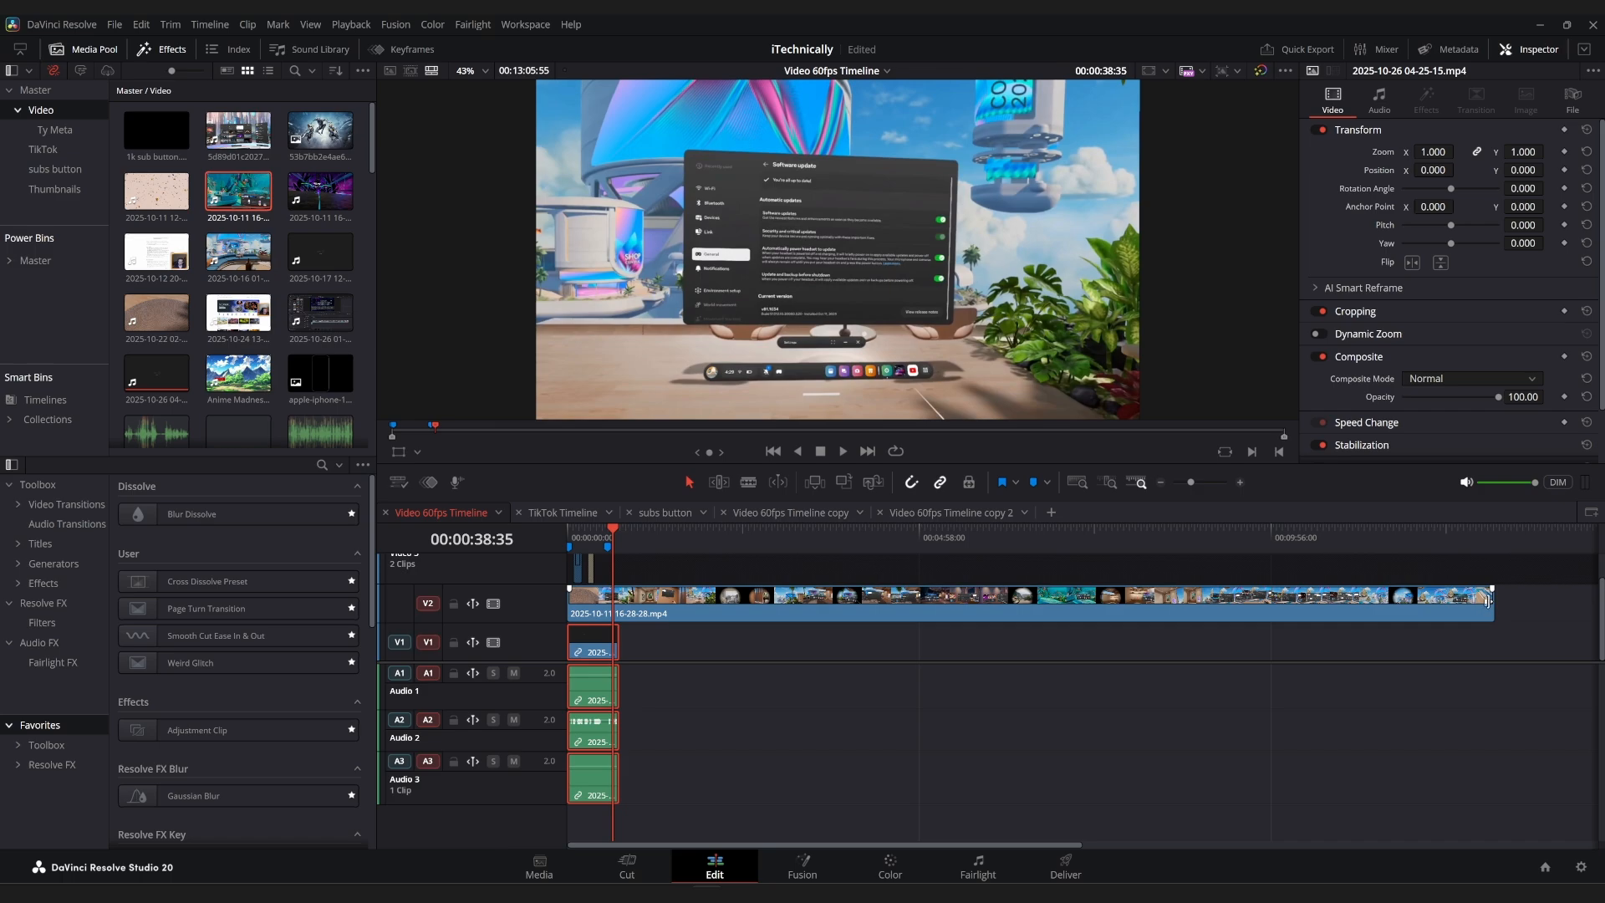
left_click_drag(1485, 607, 617, 587)
key("shift+z")
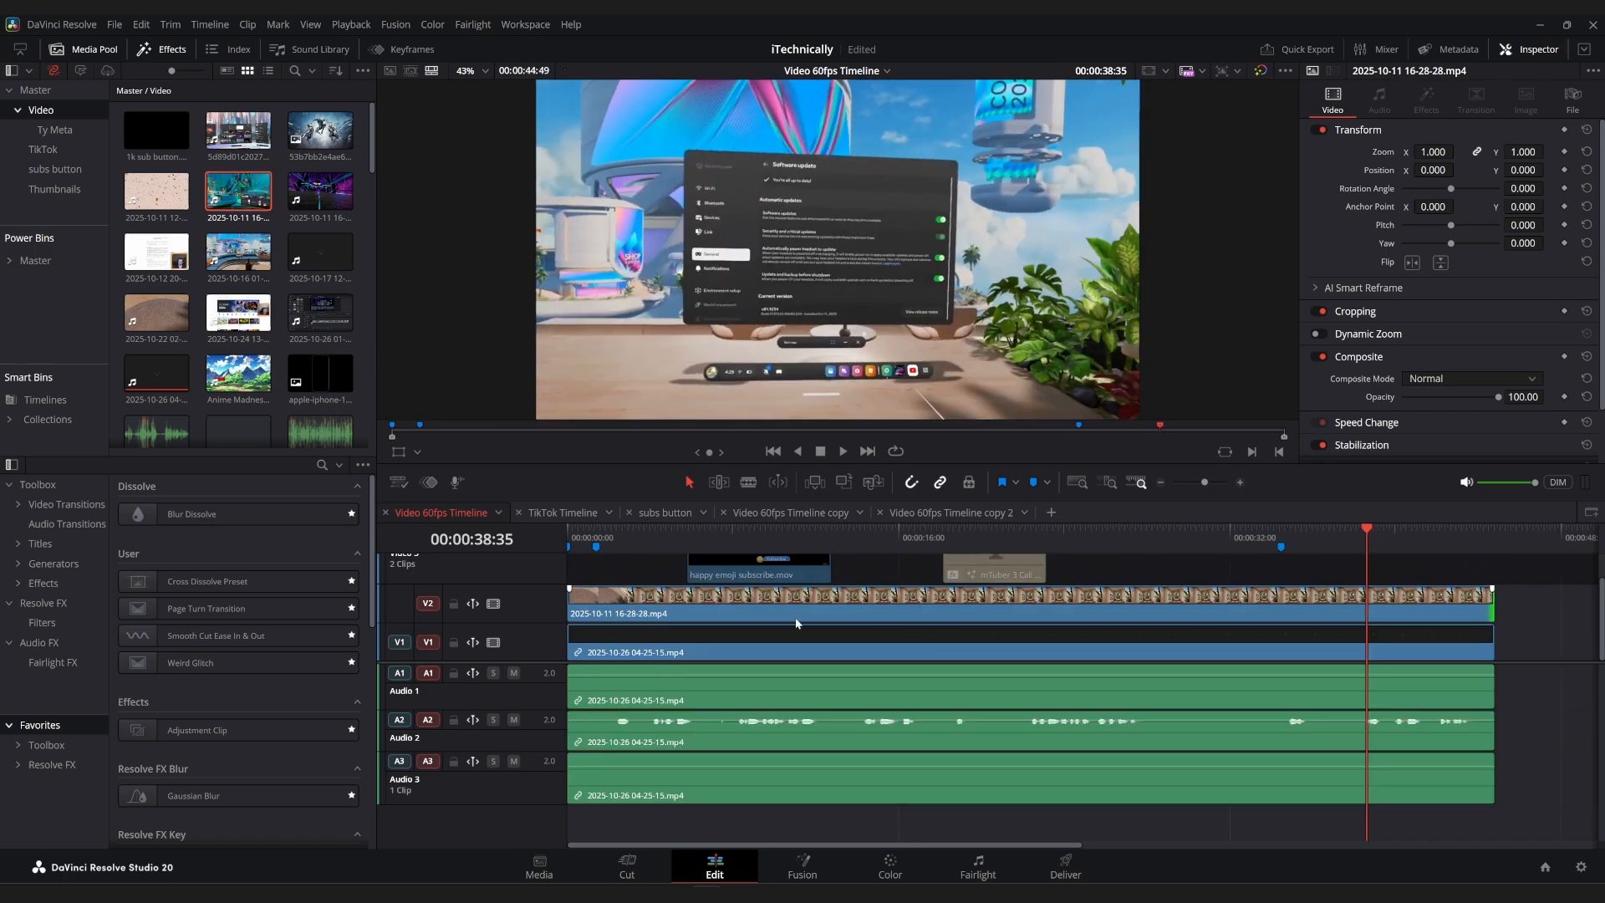
Link the V2 clip with the V1 clip and its three audio tracks, and check that Link Clips is enabled.
left_click(752, 644, "ctrl")
right_click(752, 643)
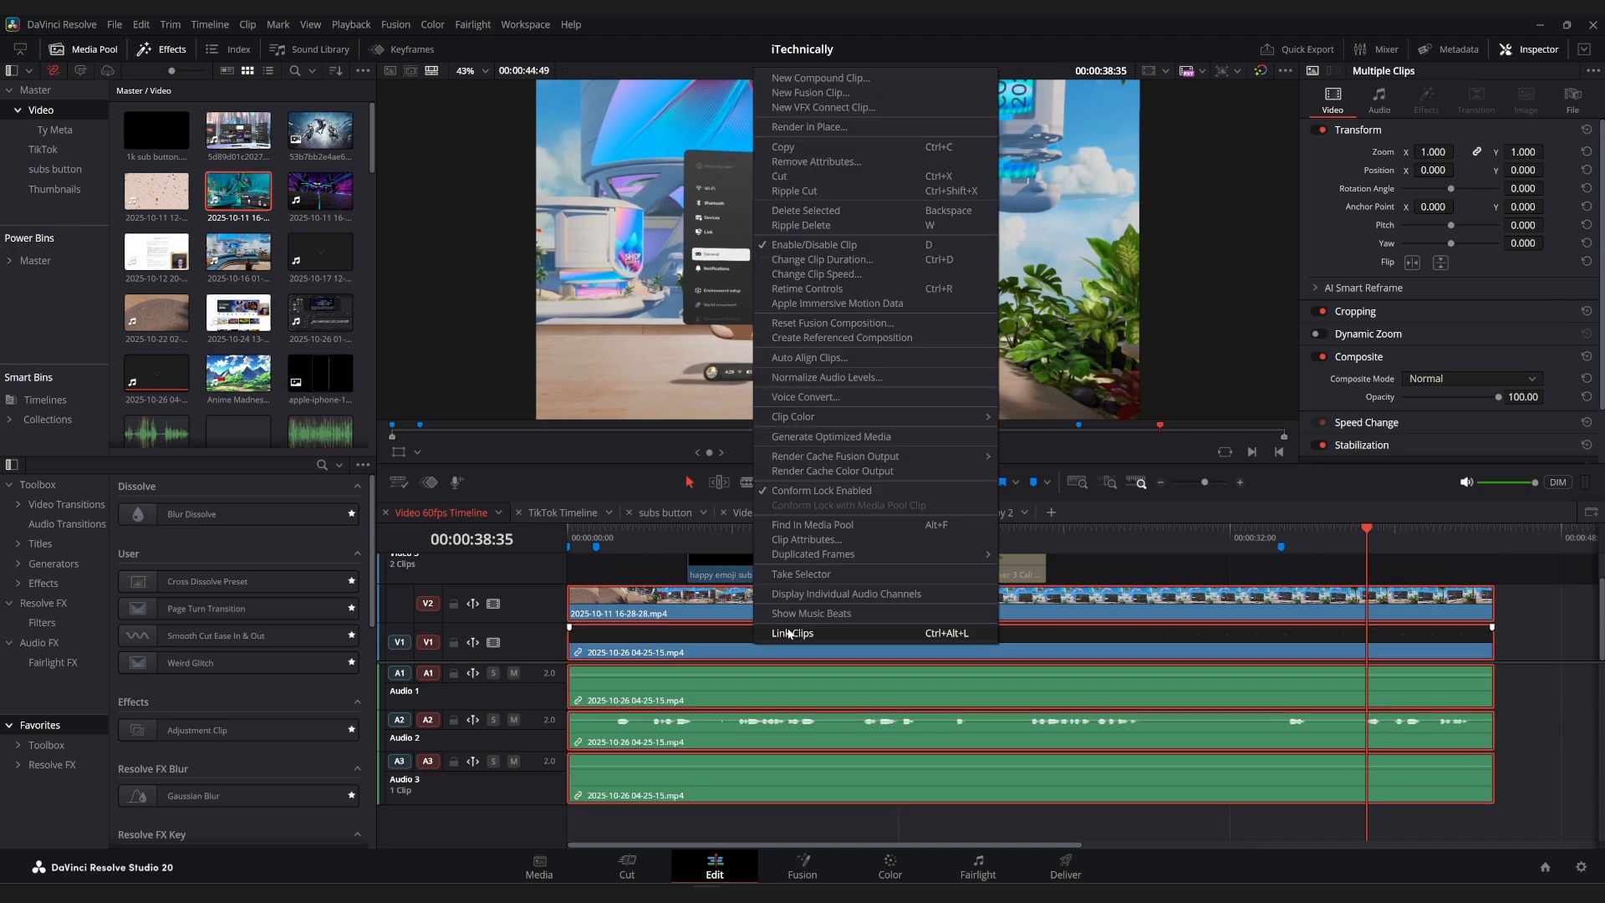
left_click(789, 633)
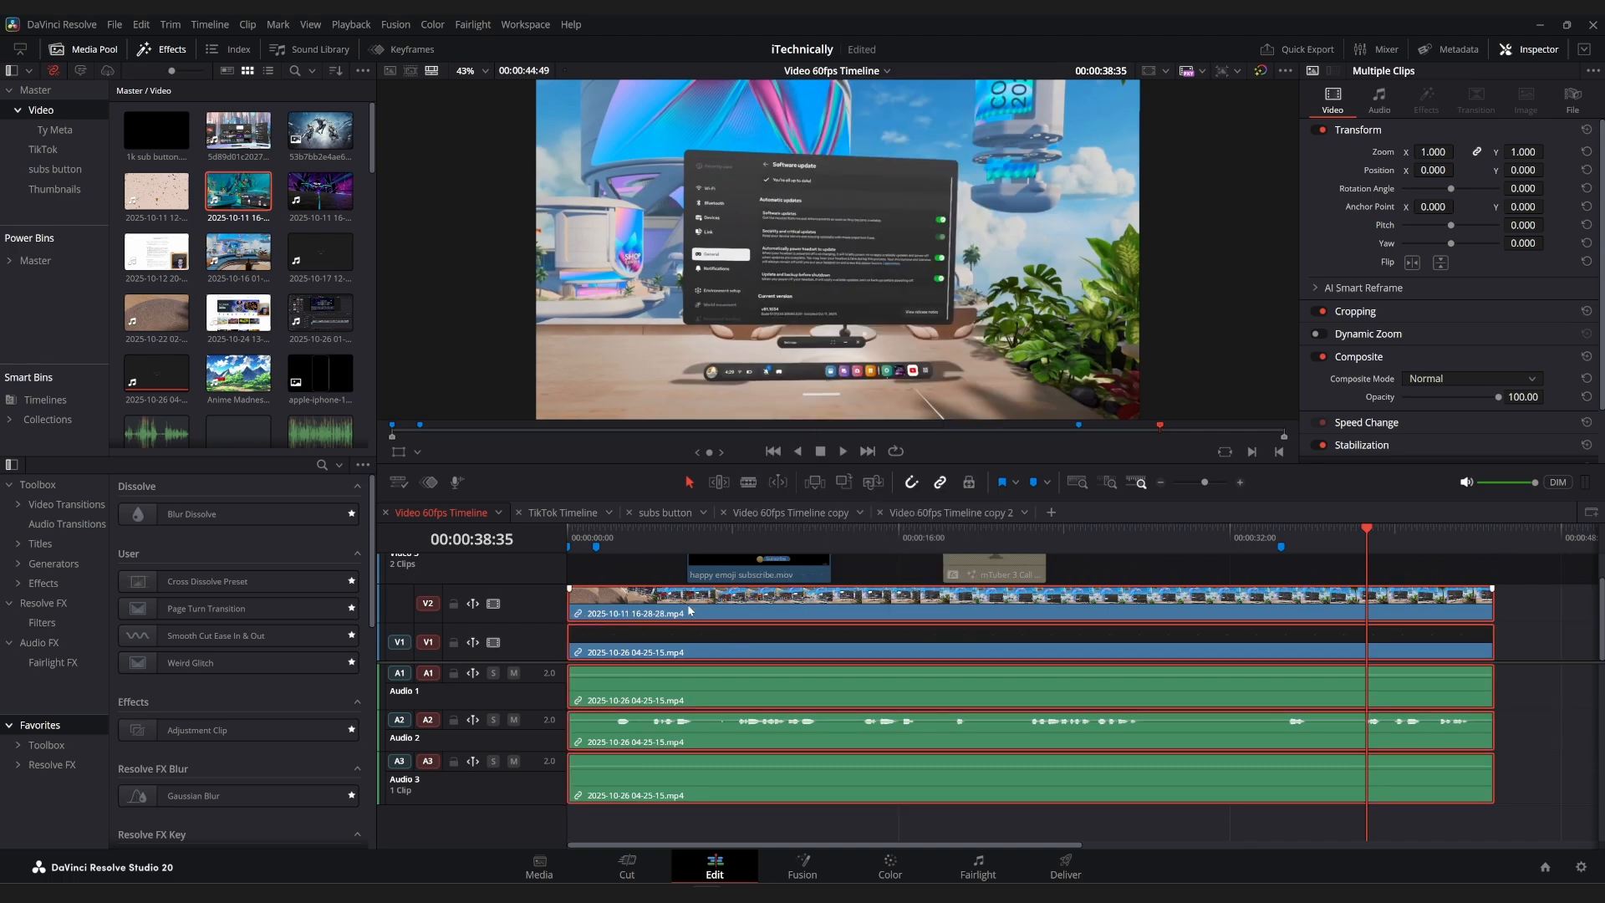
right_click(660, 649)
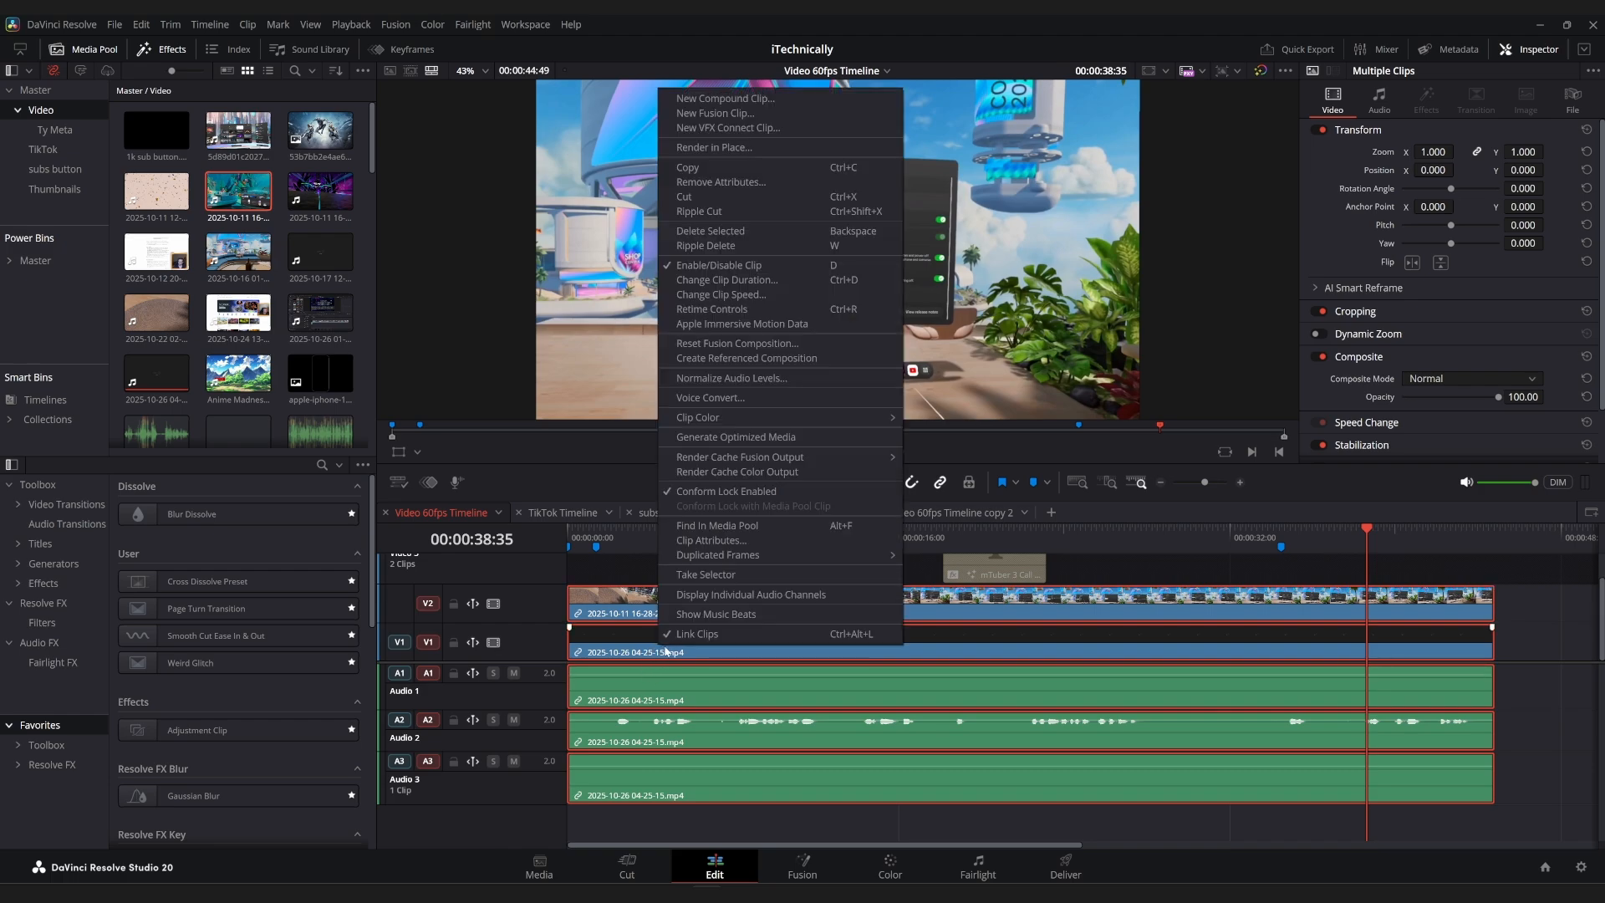
left_click(1052, 628)
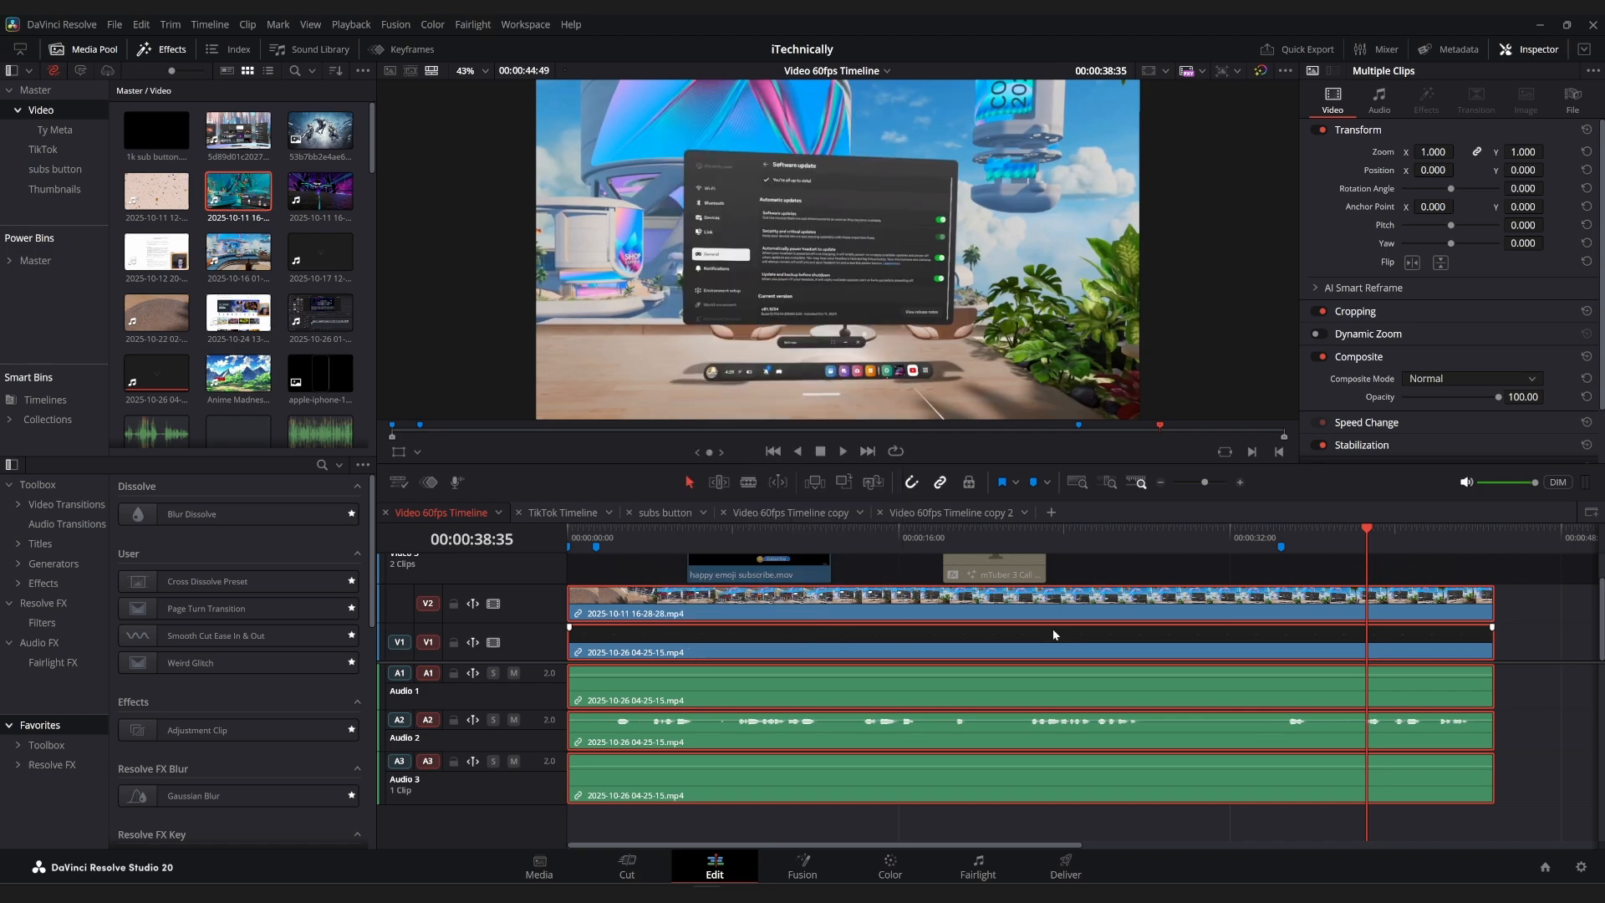
Apply Ripple Delete Silence to the linked V1, V2 and audio clips with a -25 dB threshold, 8-frame pre head and post tail, and 31-frame minimum.
left_click(248, 25)
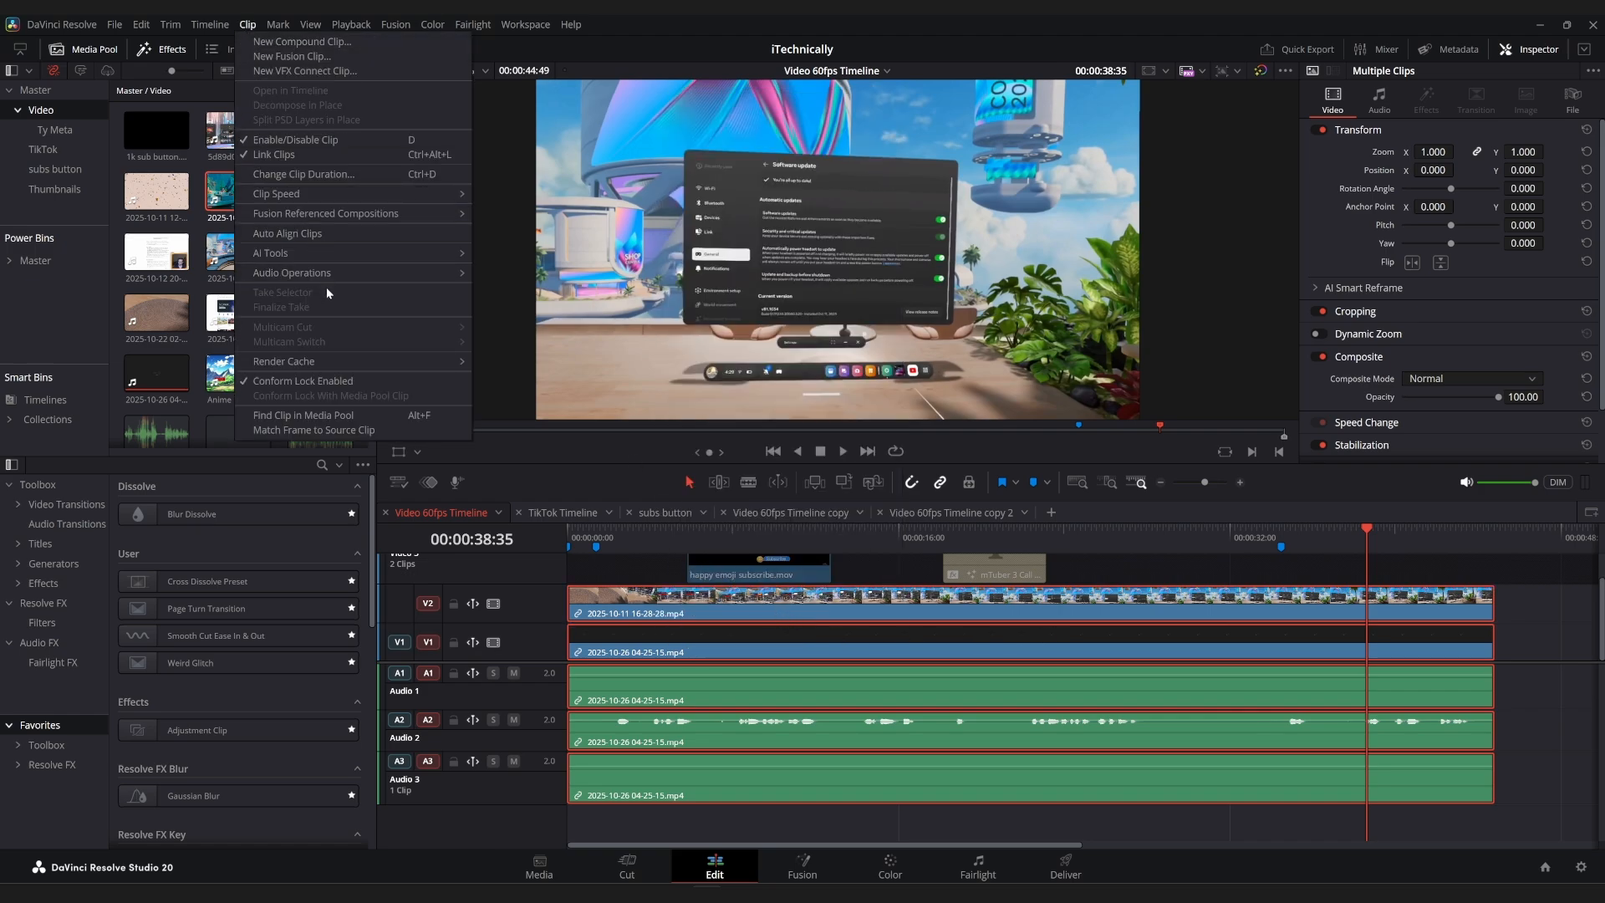
mouse_move(318, 273)
mouse_move(428, 272)
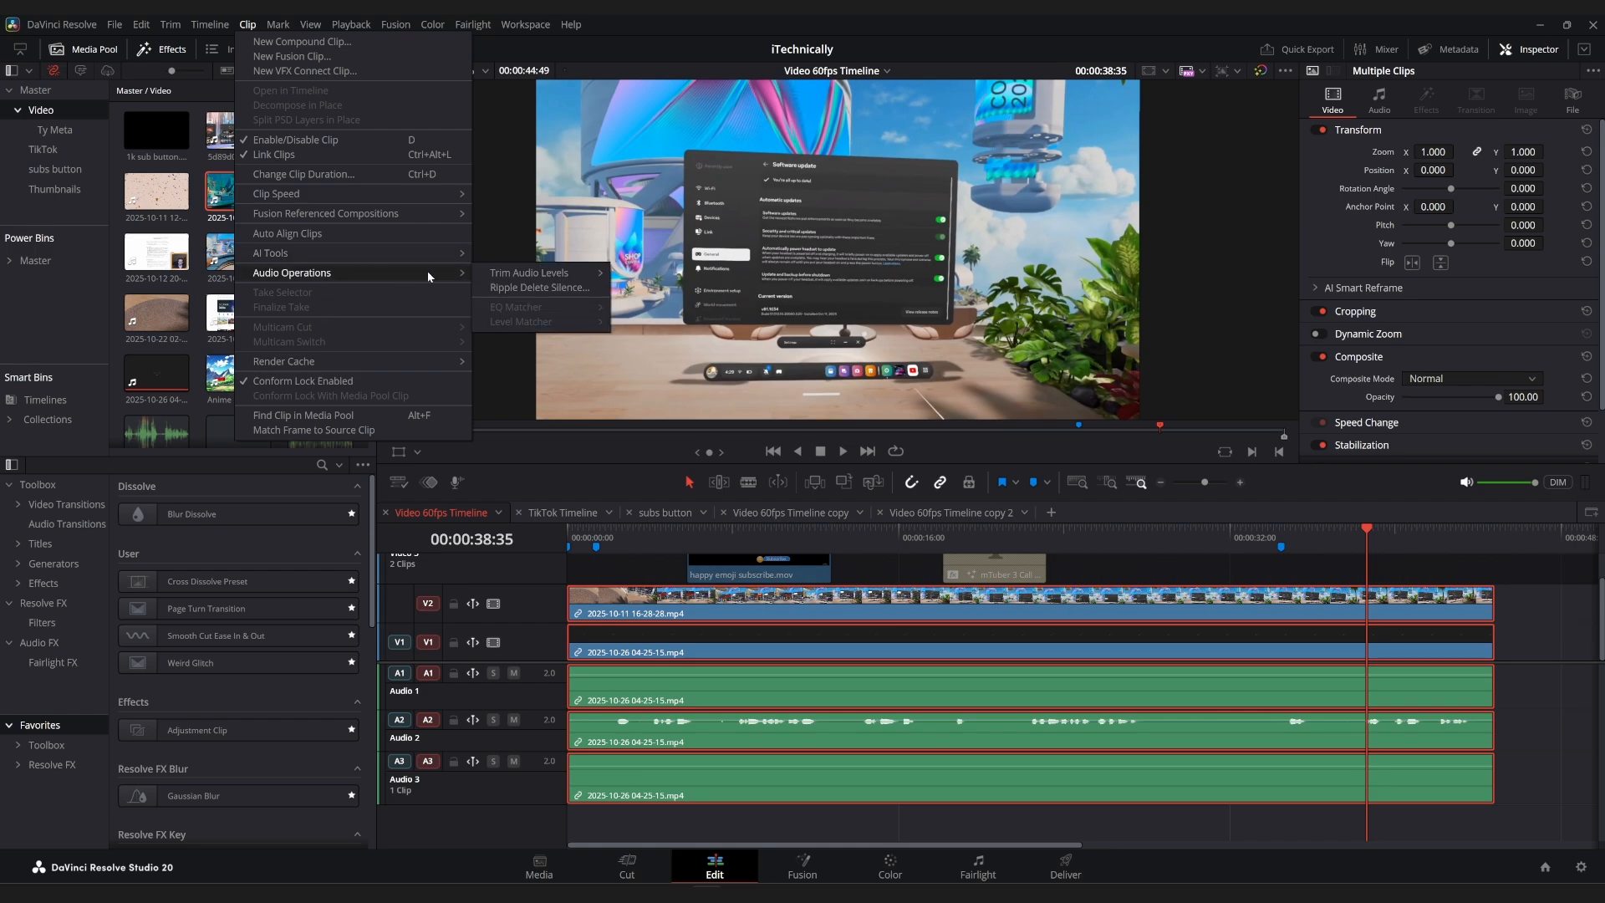
left_click(534, 287)
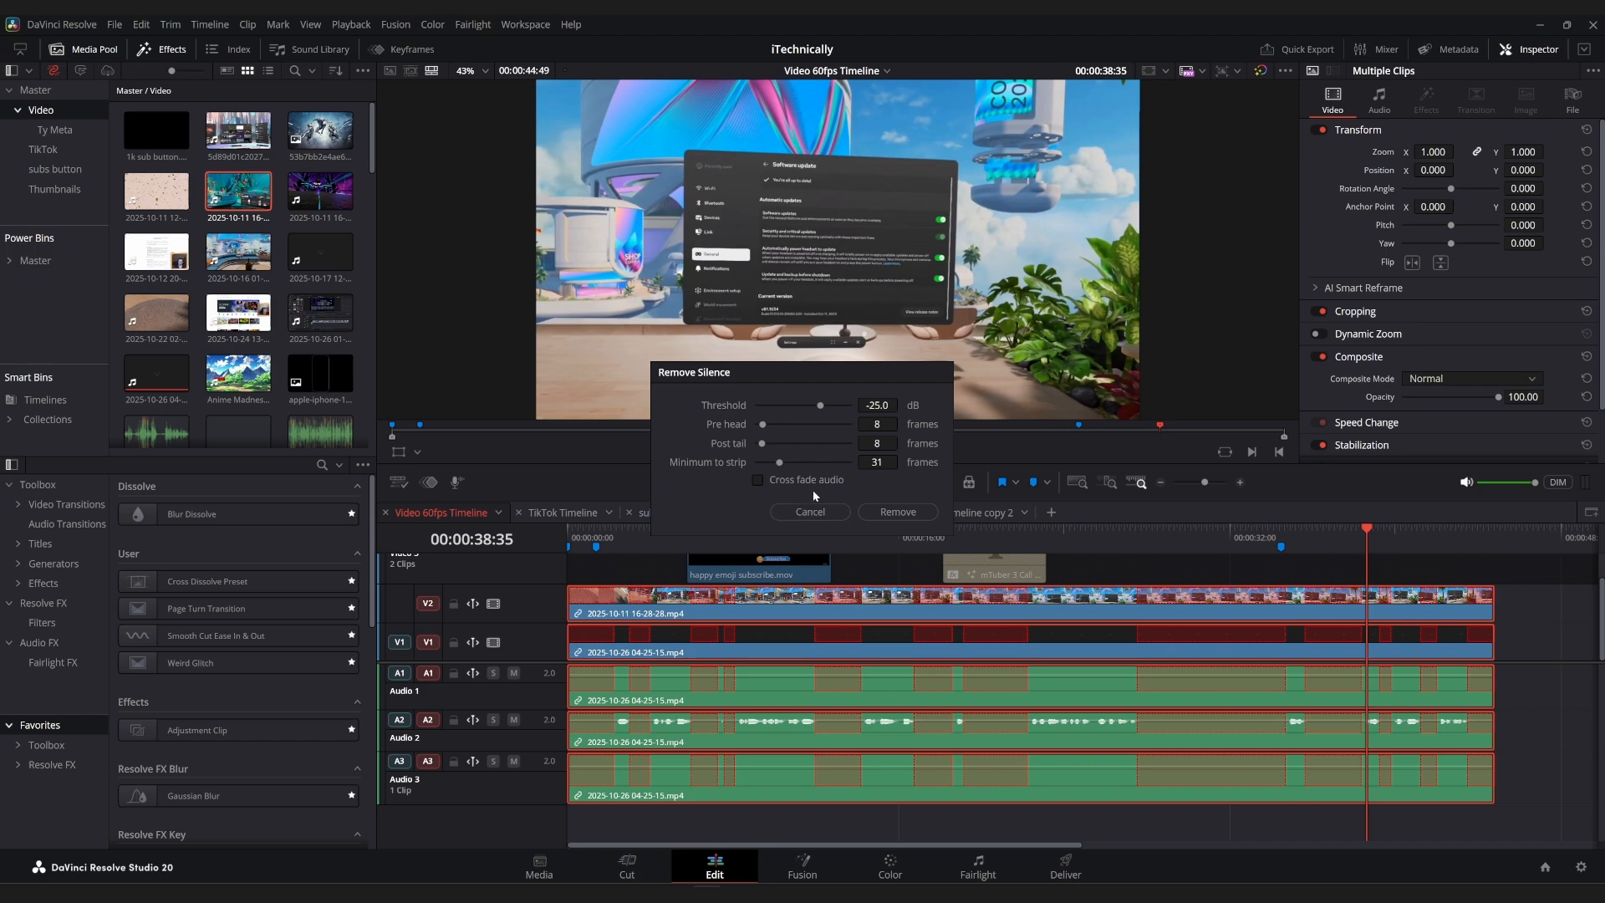
left_click(898, 512)
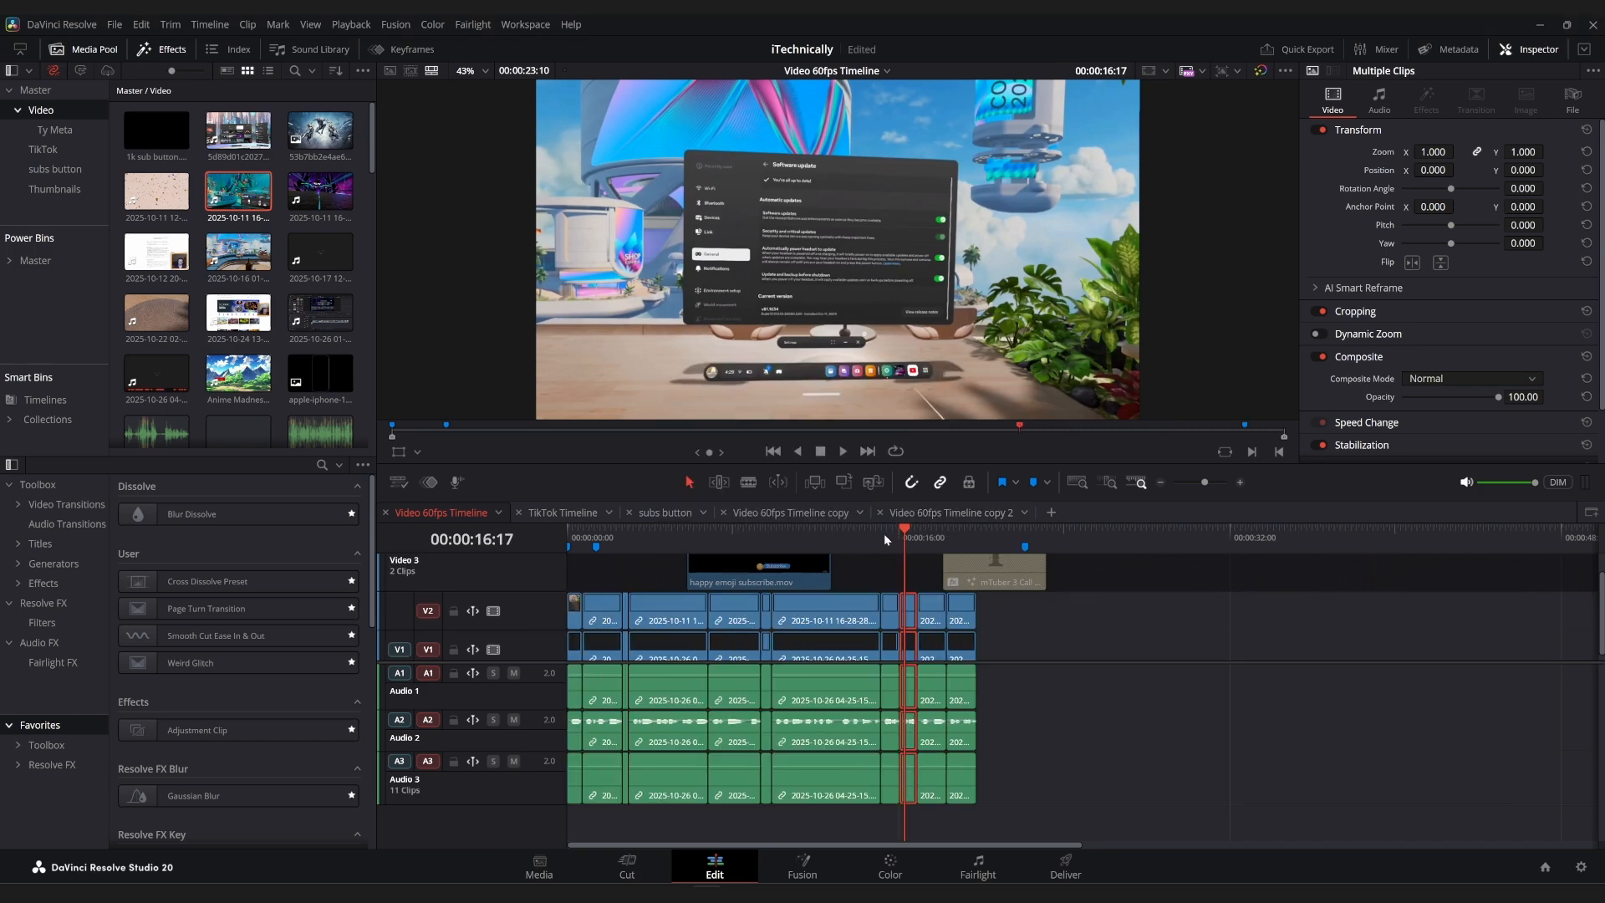
Select the cut segments from the second through the second-to-last and add the Cross Dissolve Preset to their edit points.
scroll(857, 544, "up", 2)
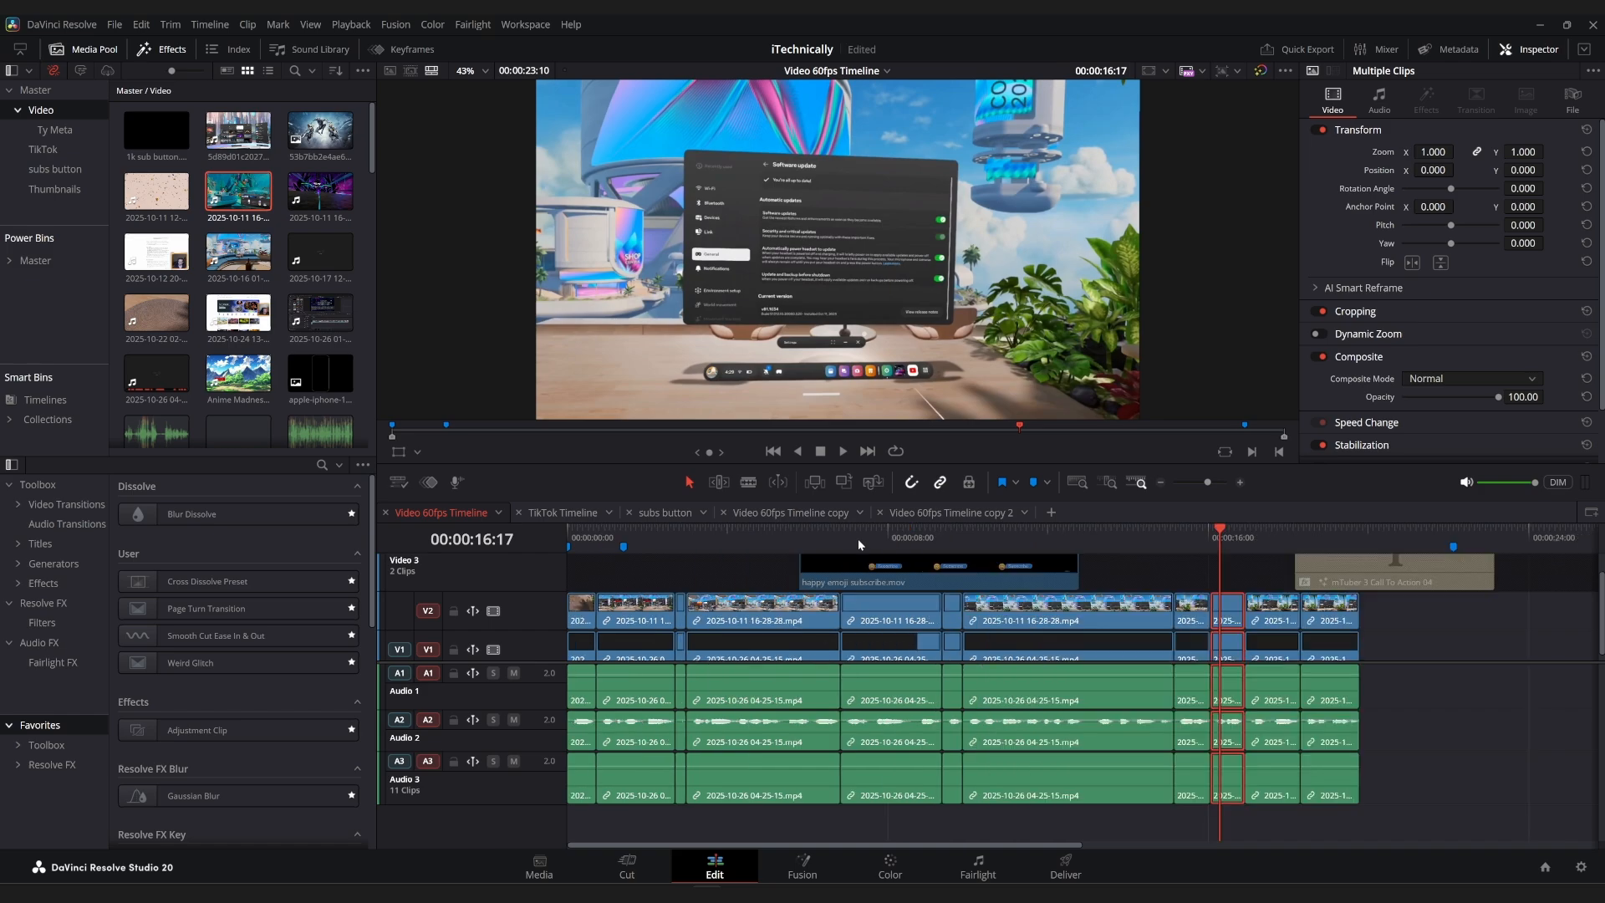
left_click(656, 623)
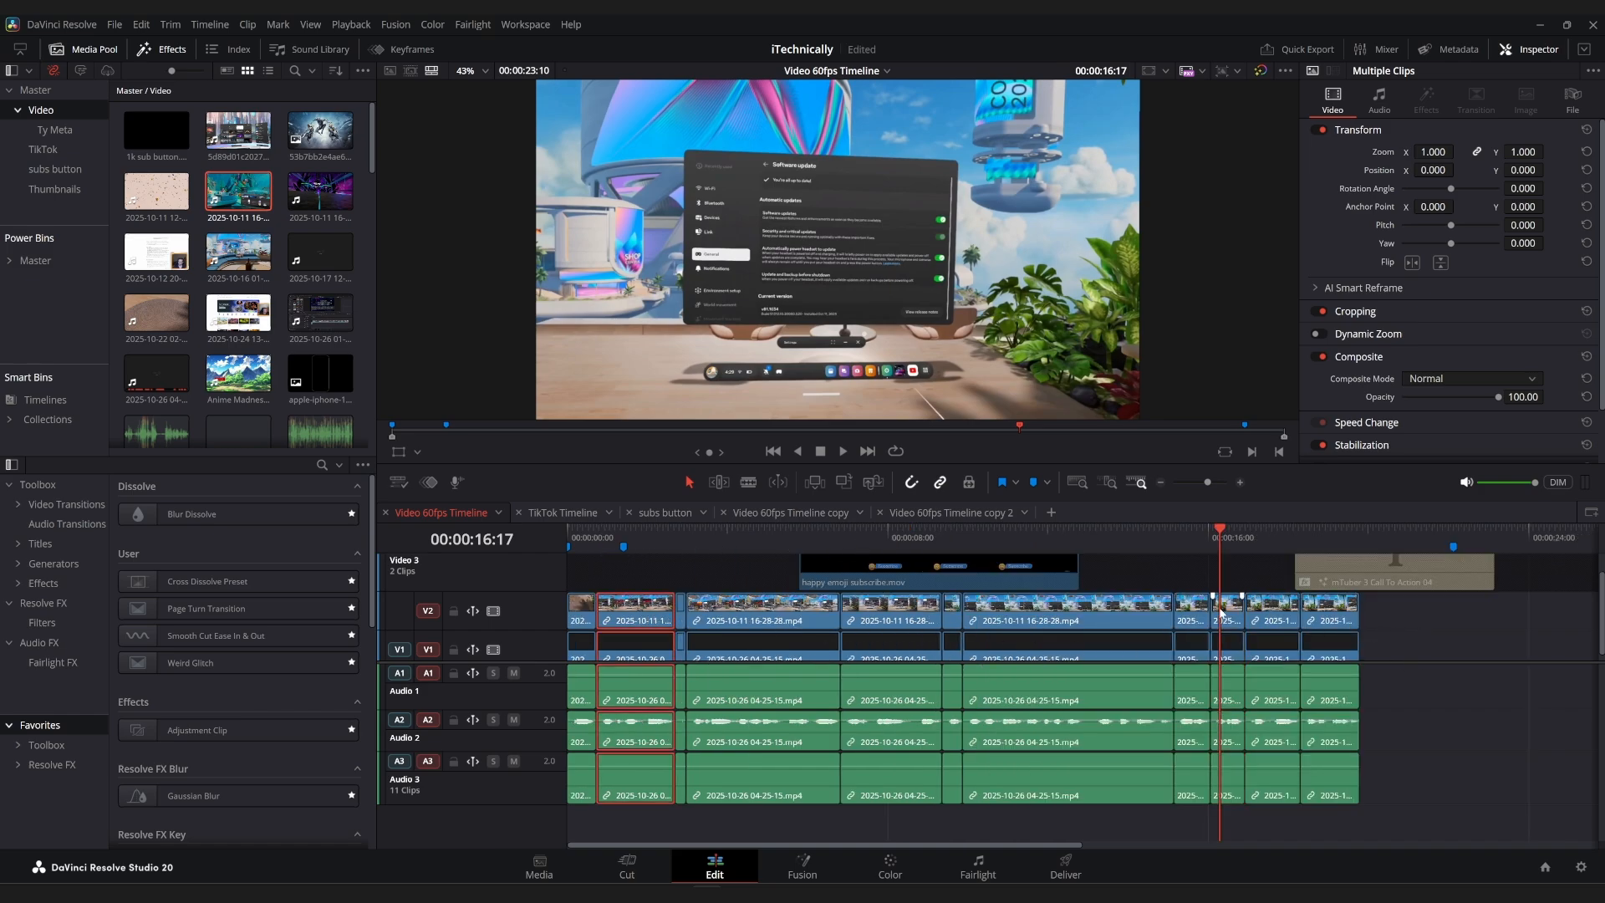
left_click(1274, 616, "shift")
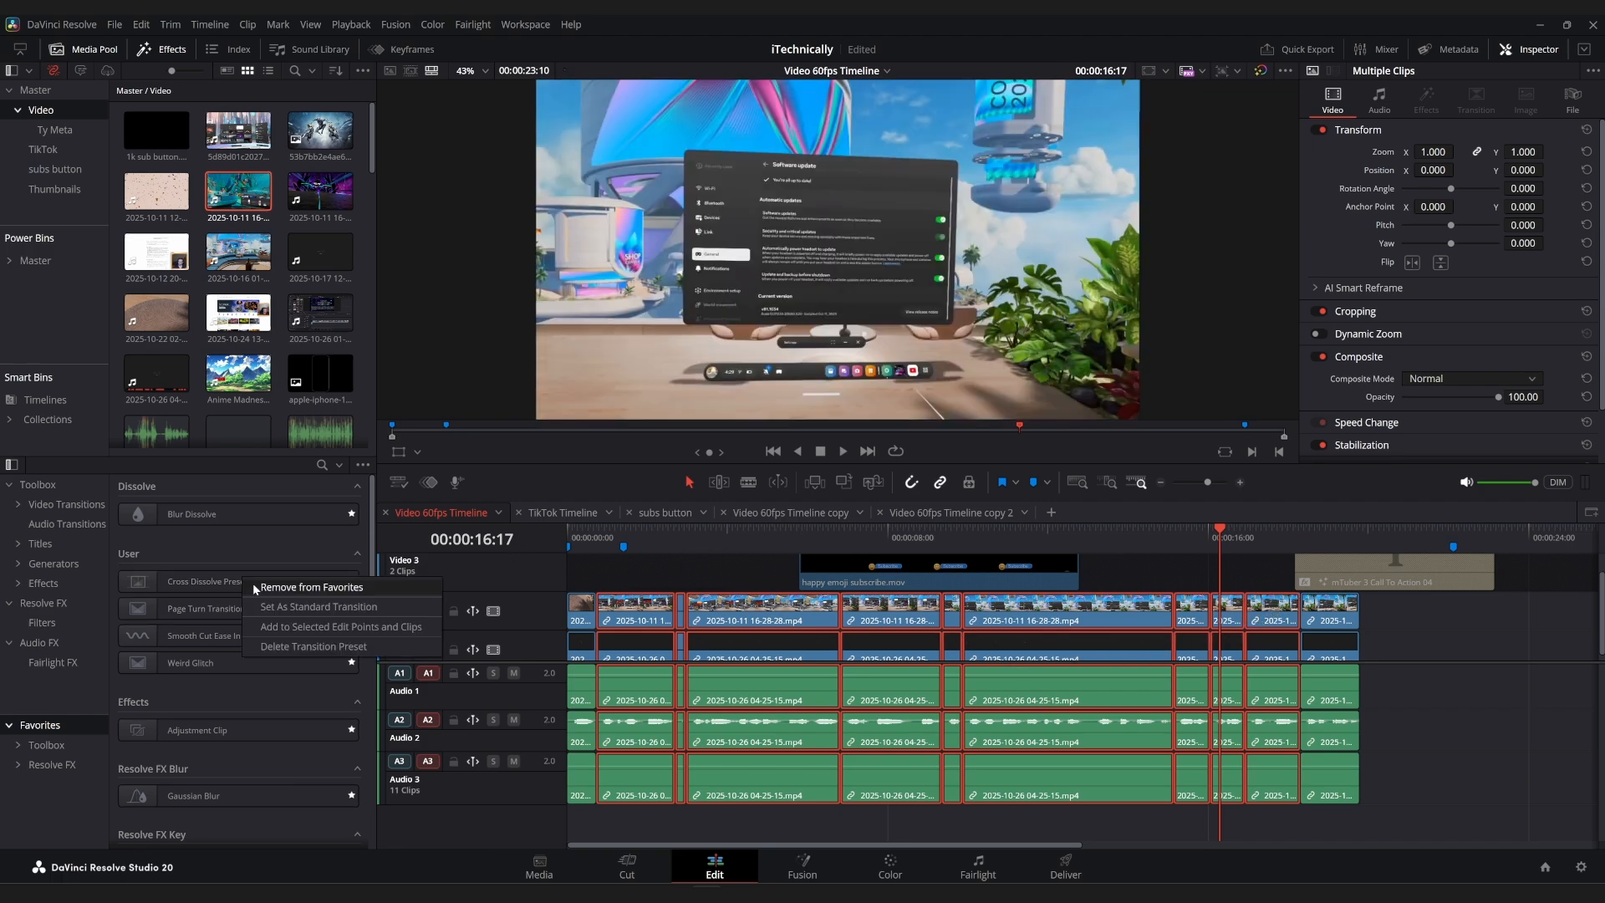
left_click(310, 625)
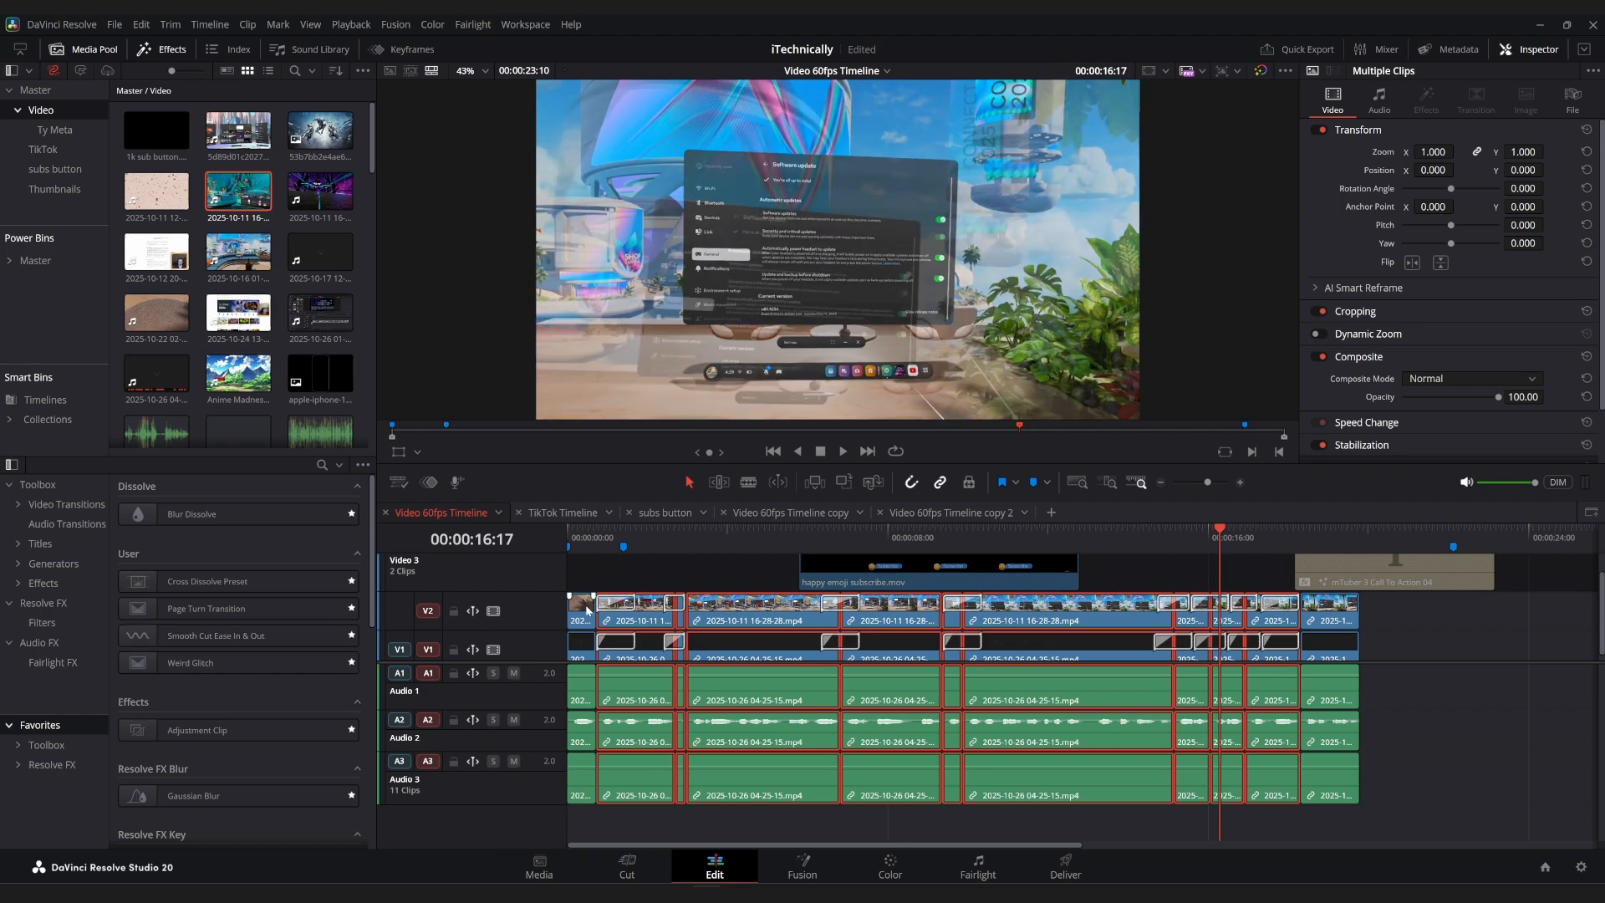
Mute the Audio 2 track and play the timeline from its start to preview the cross dissolves.
left_click(573, 536)
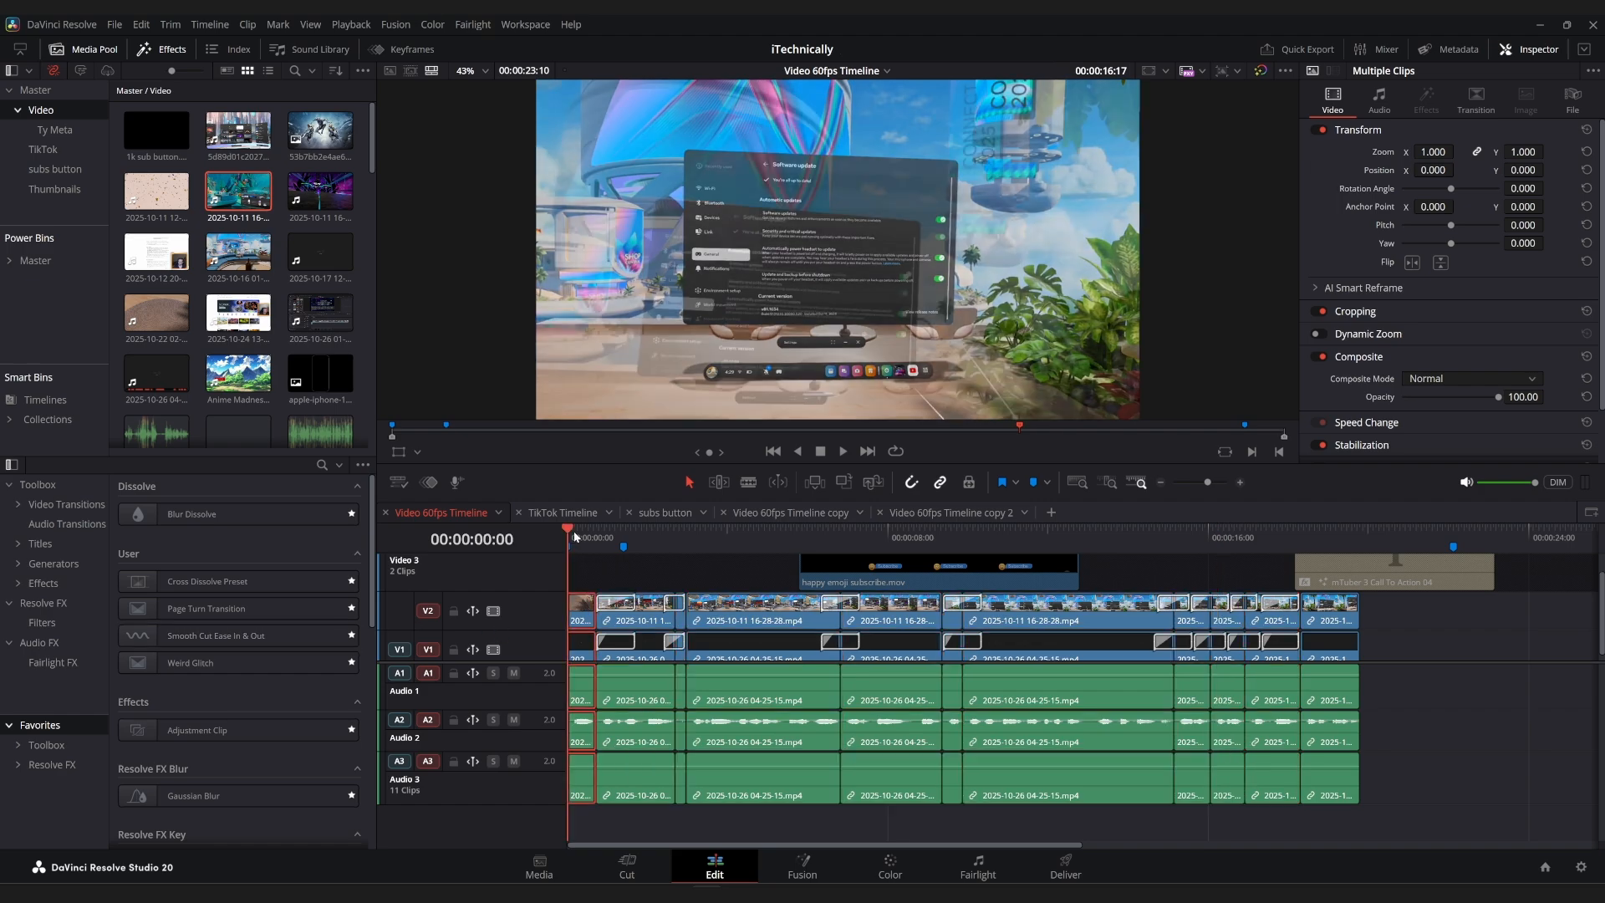
key("space")
key("space")
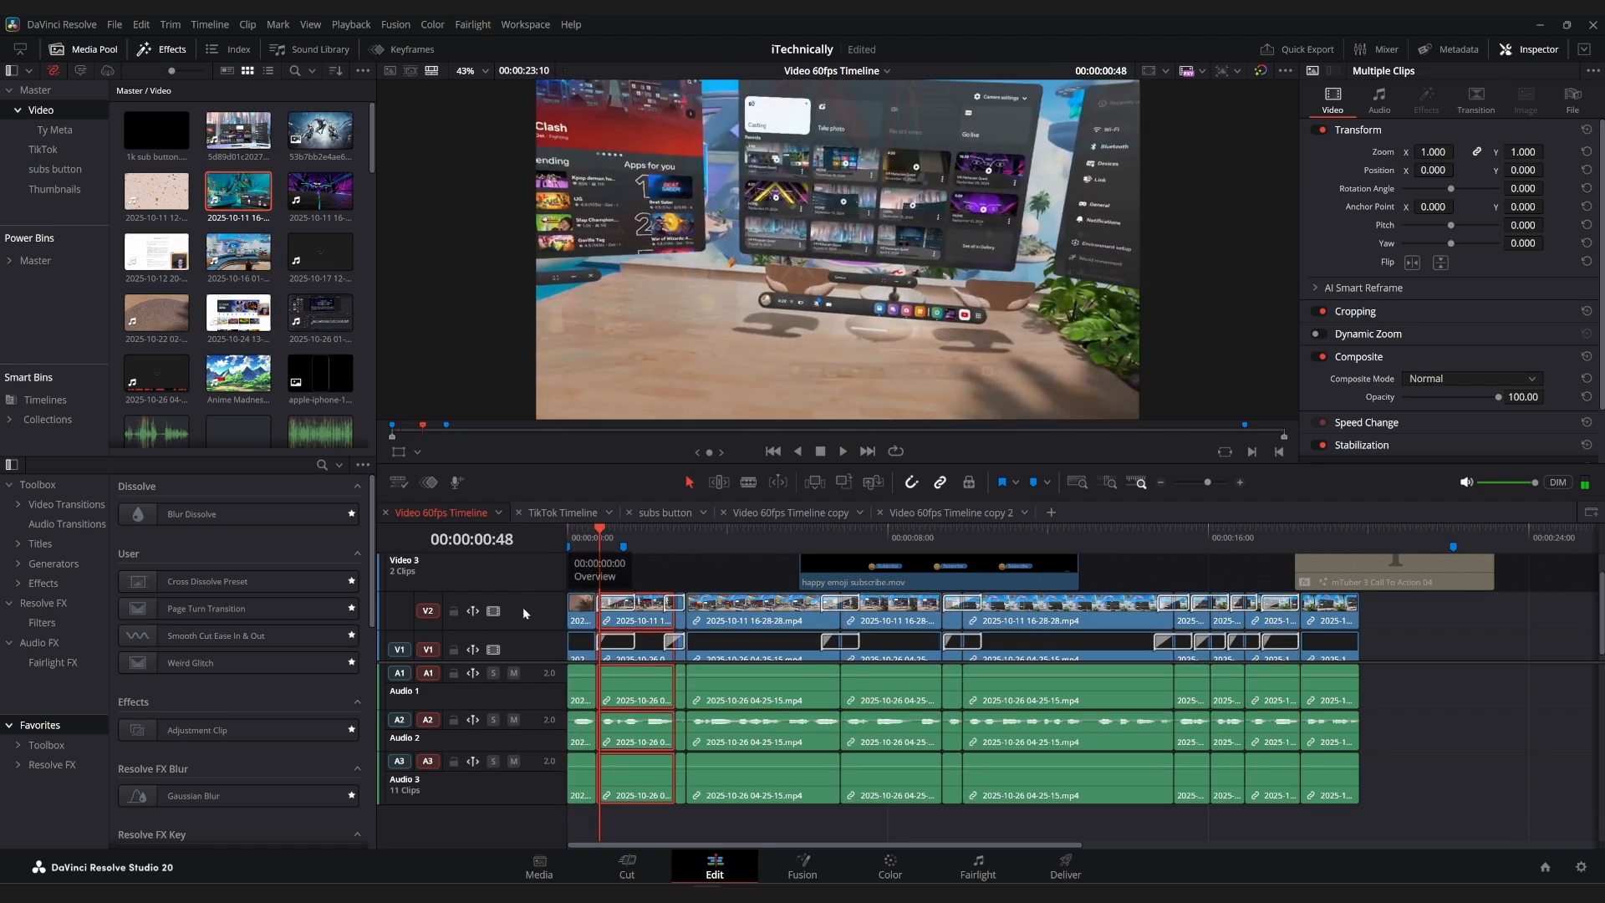
left_click(513, 719)
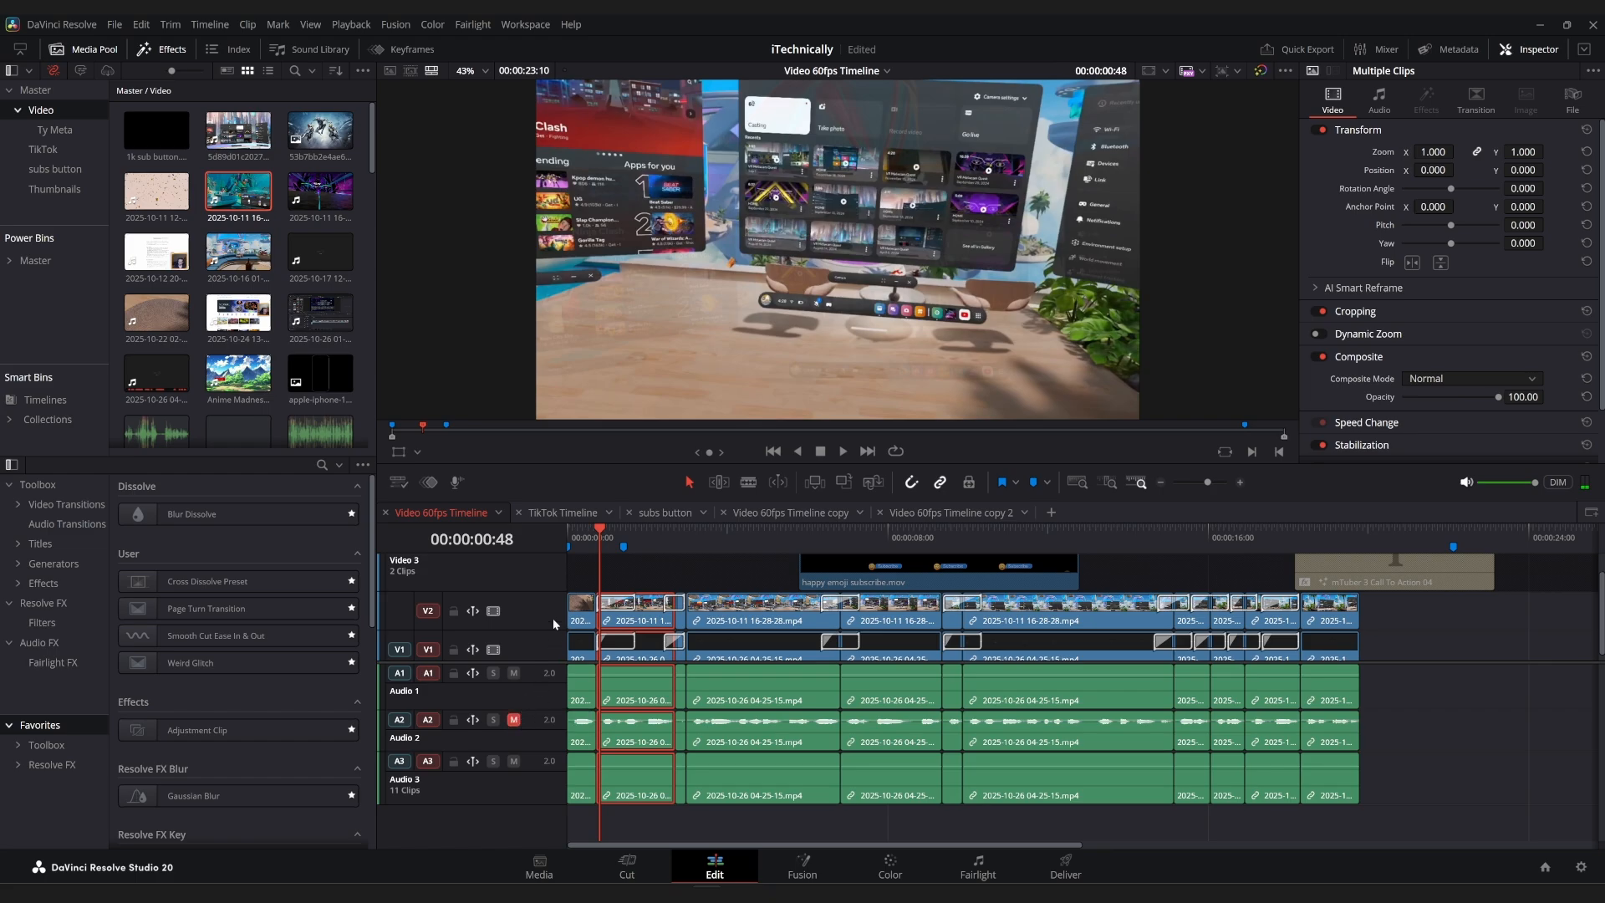
left_click_drag(577, 534, 565, 530)
key("space")
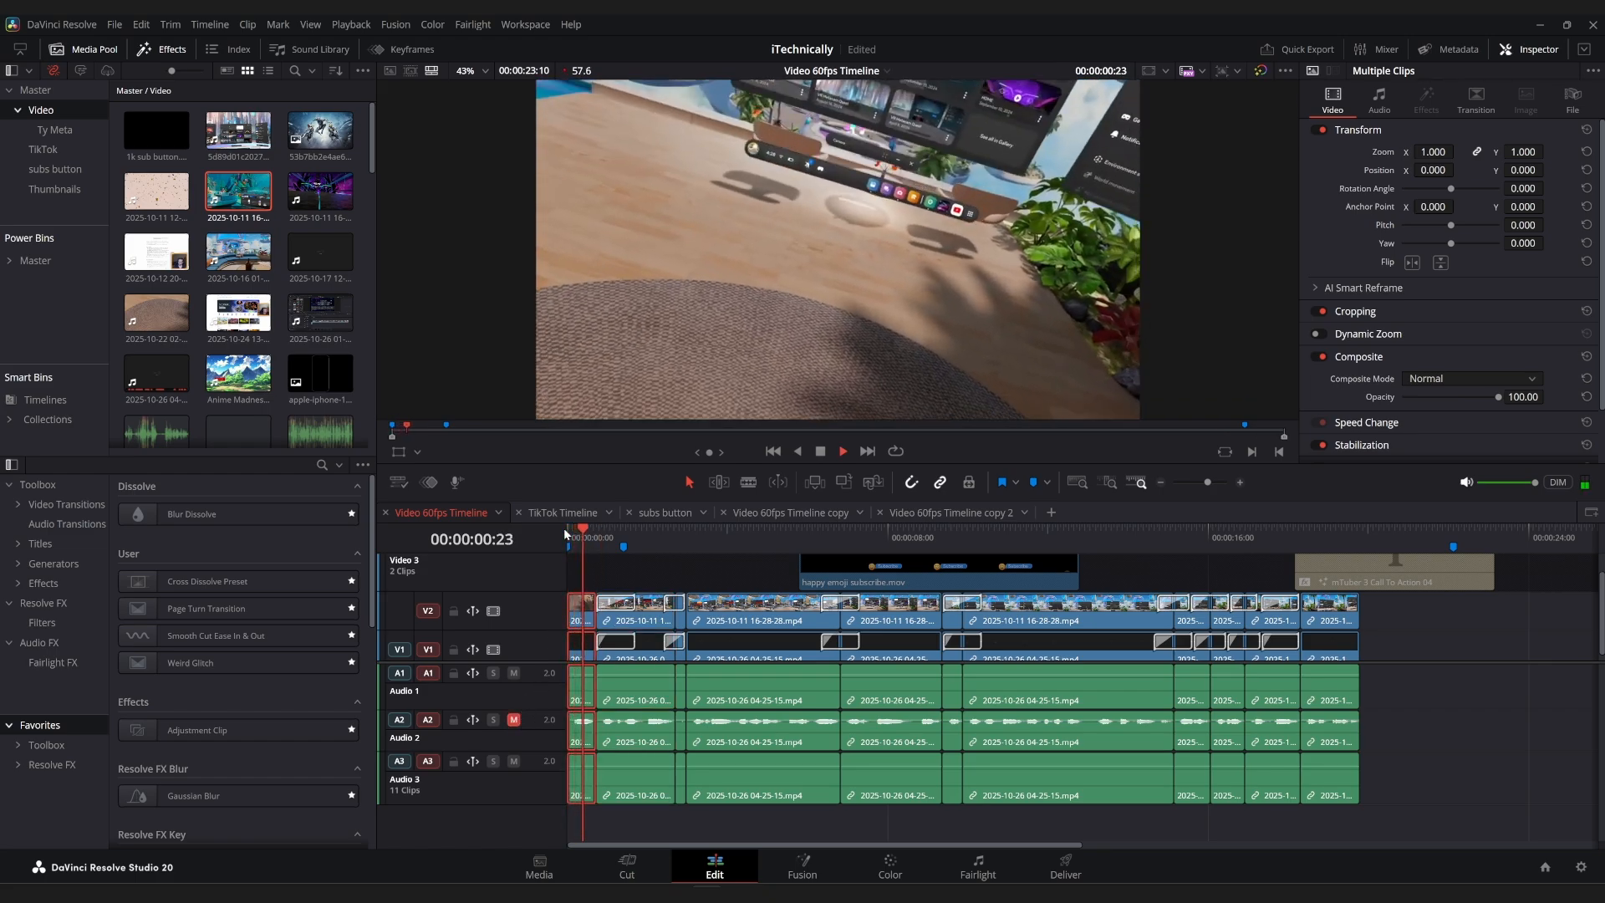